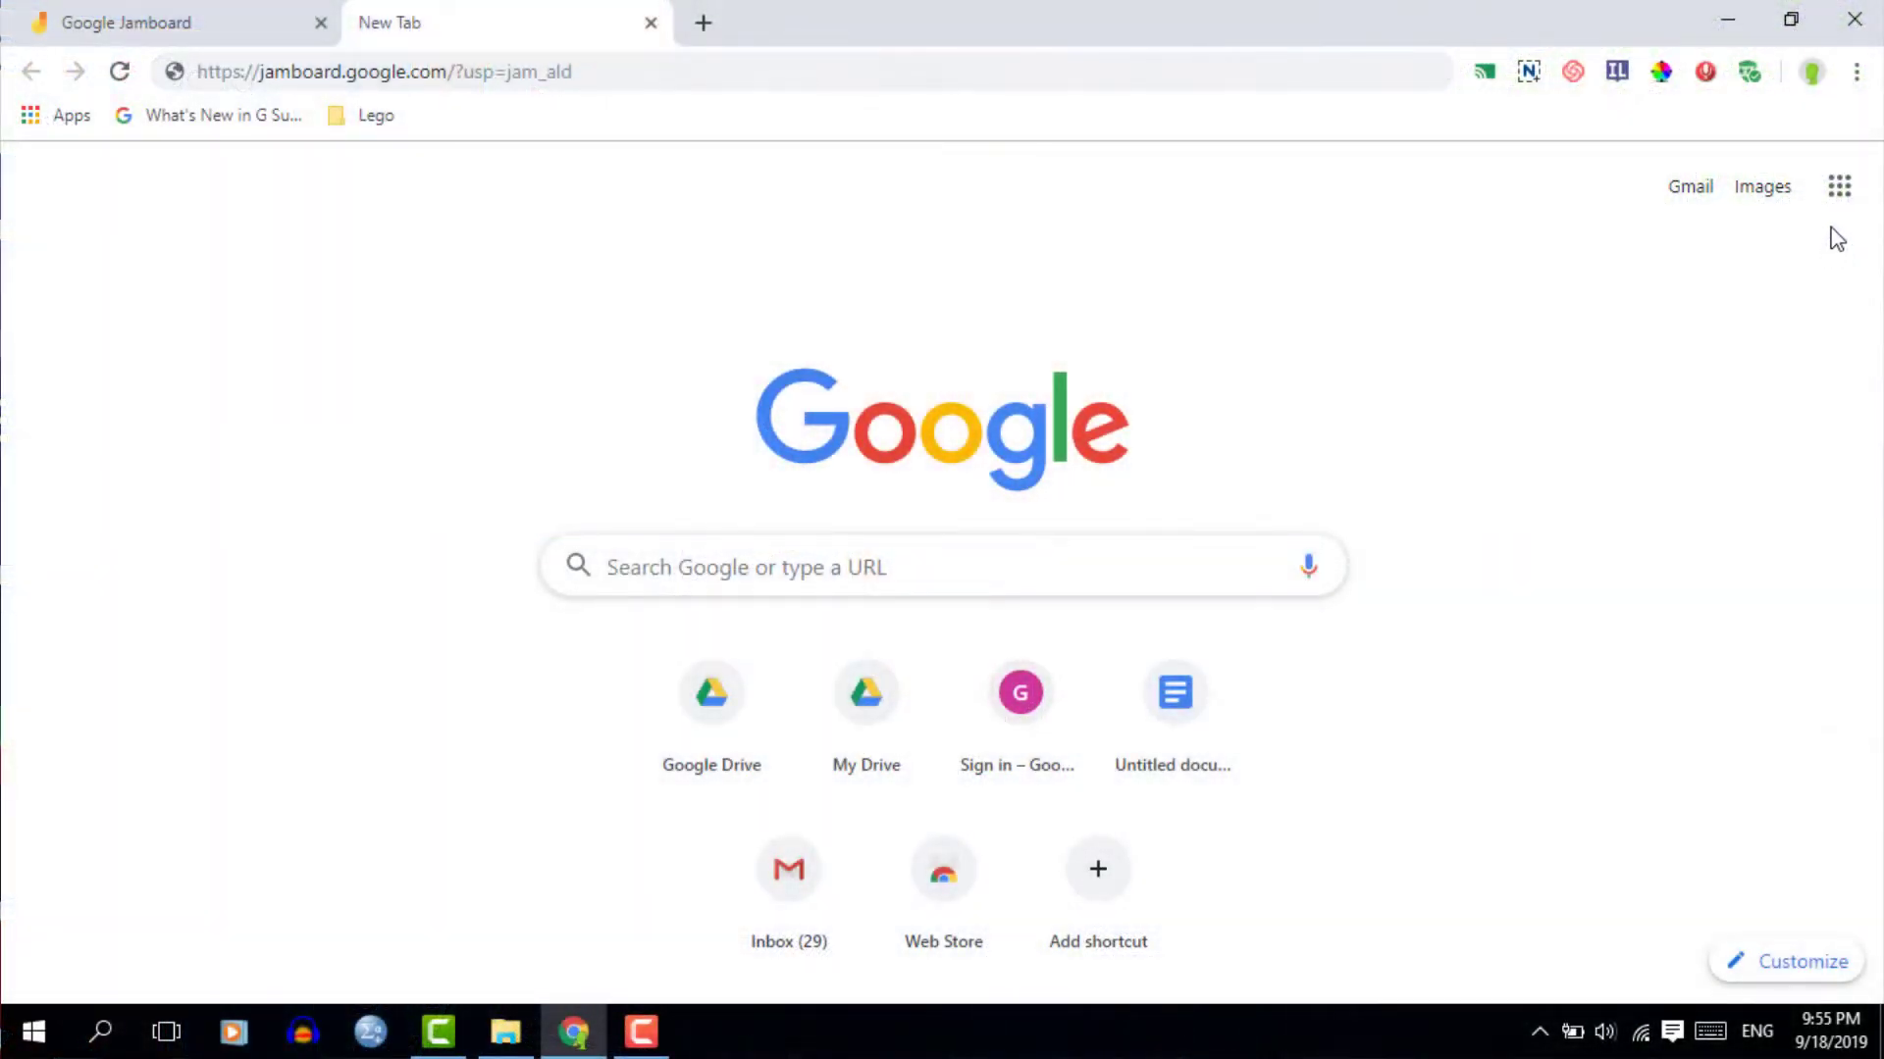
Return to Jamboard through the Google apps grid's More list and start a new Untitled Jam
click(1839, 190)
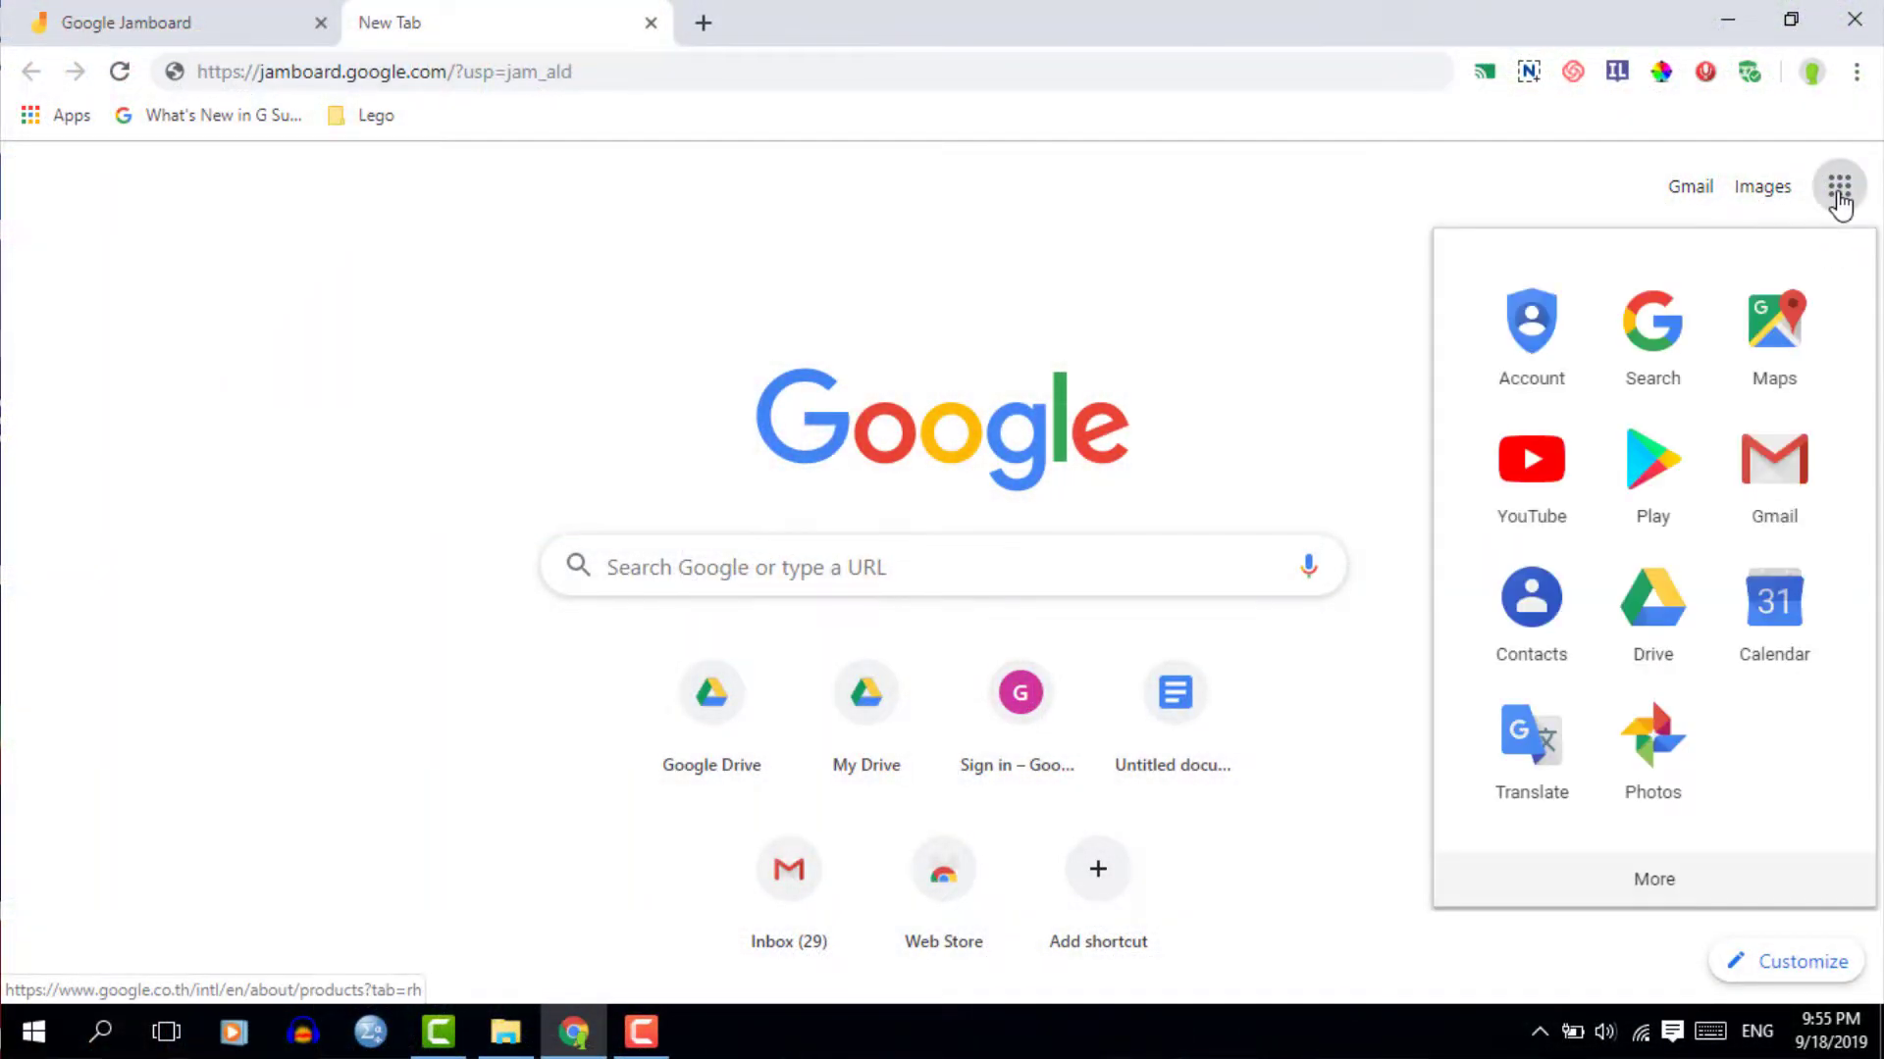
click(1671, 880)
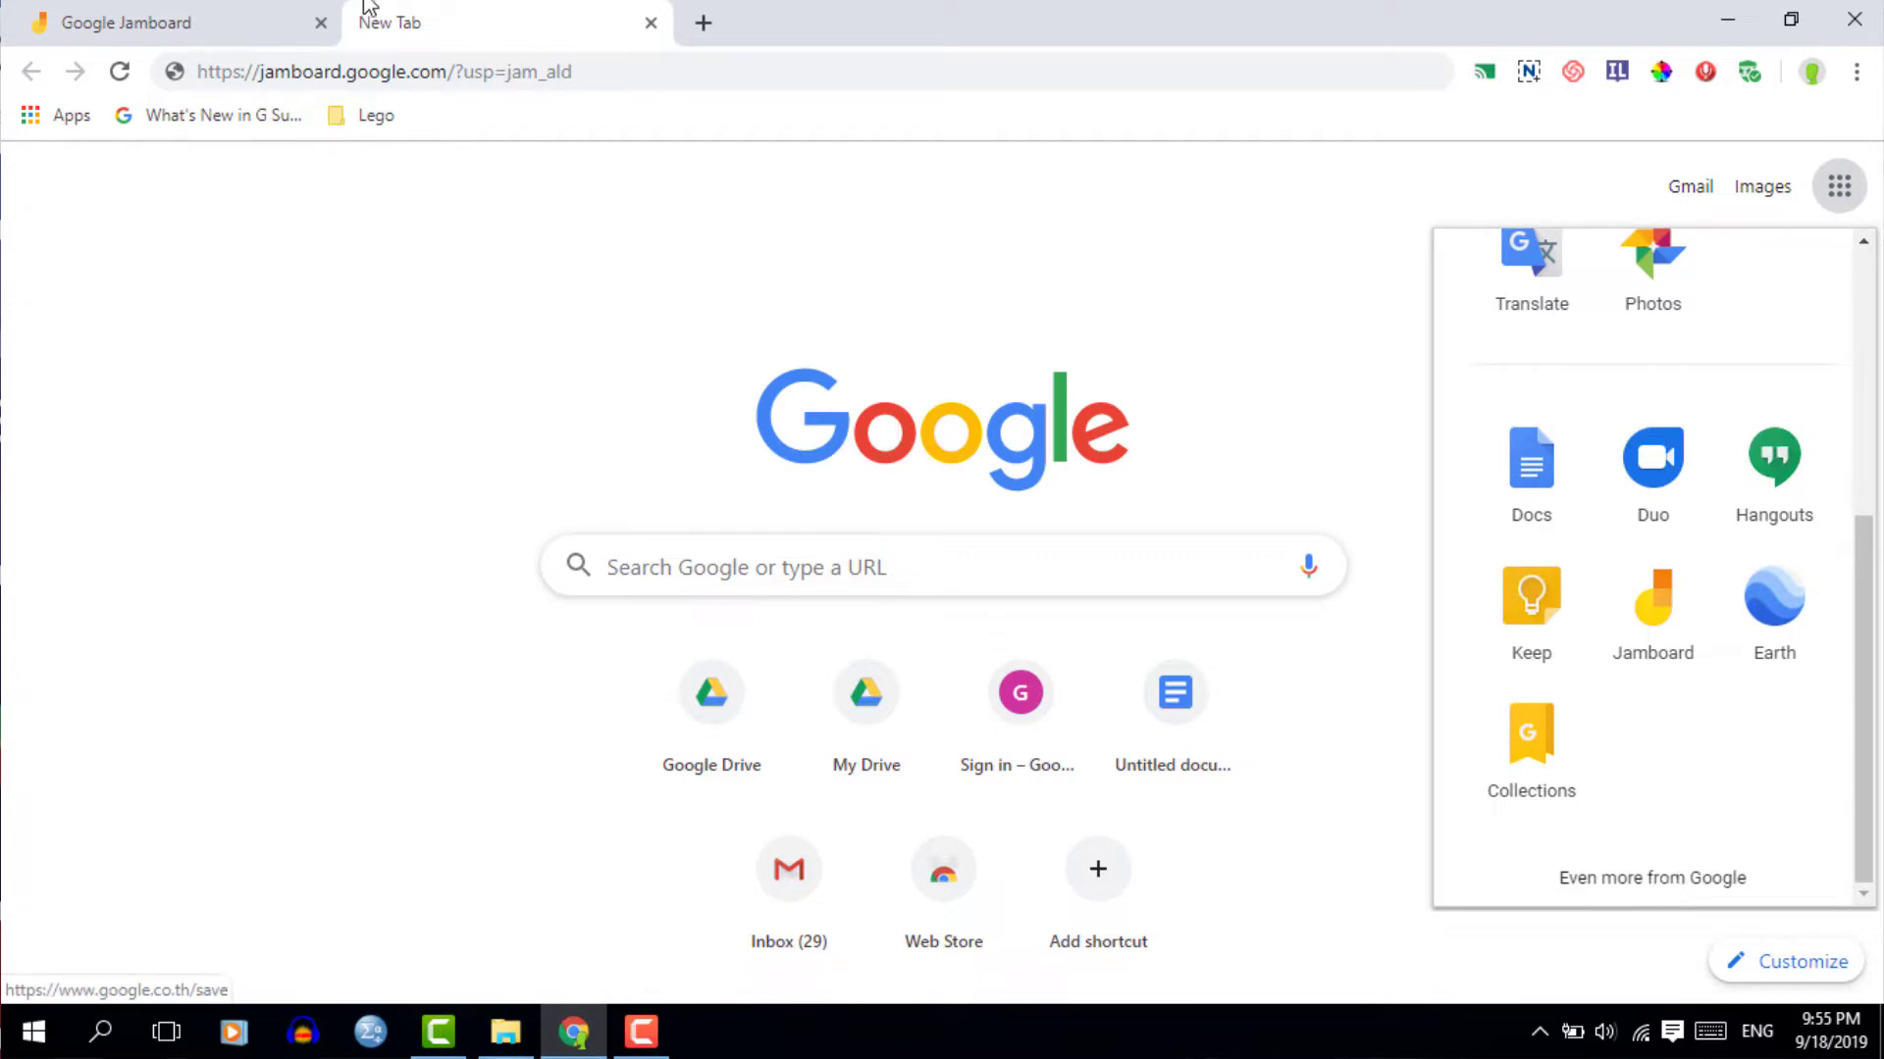
click(220, 20)
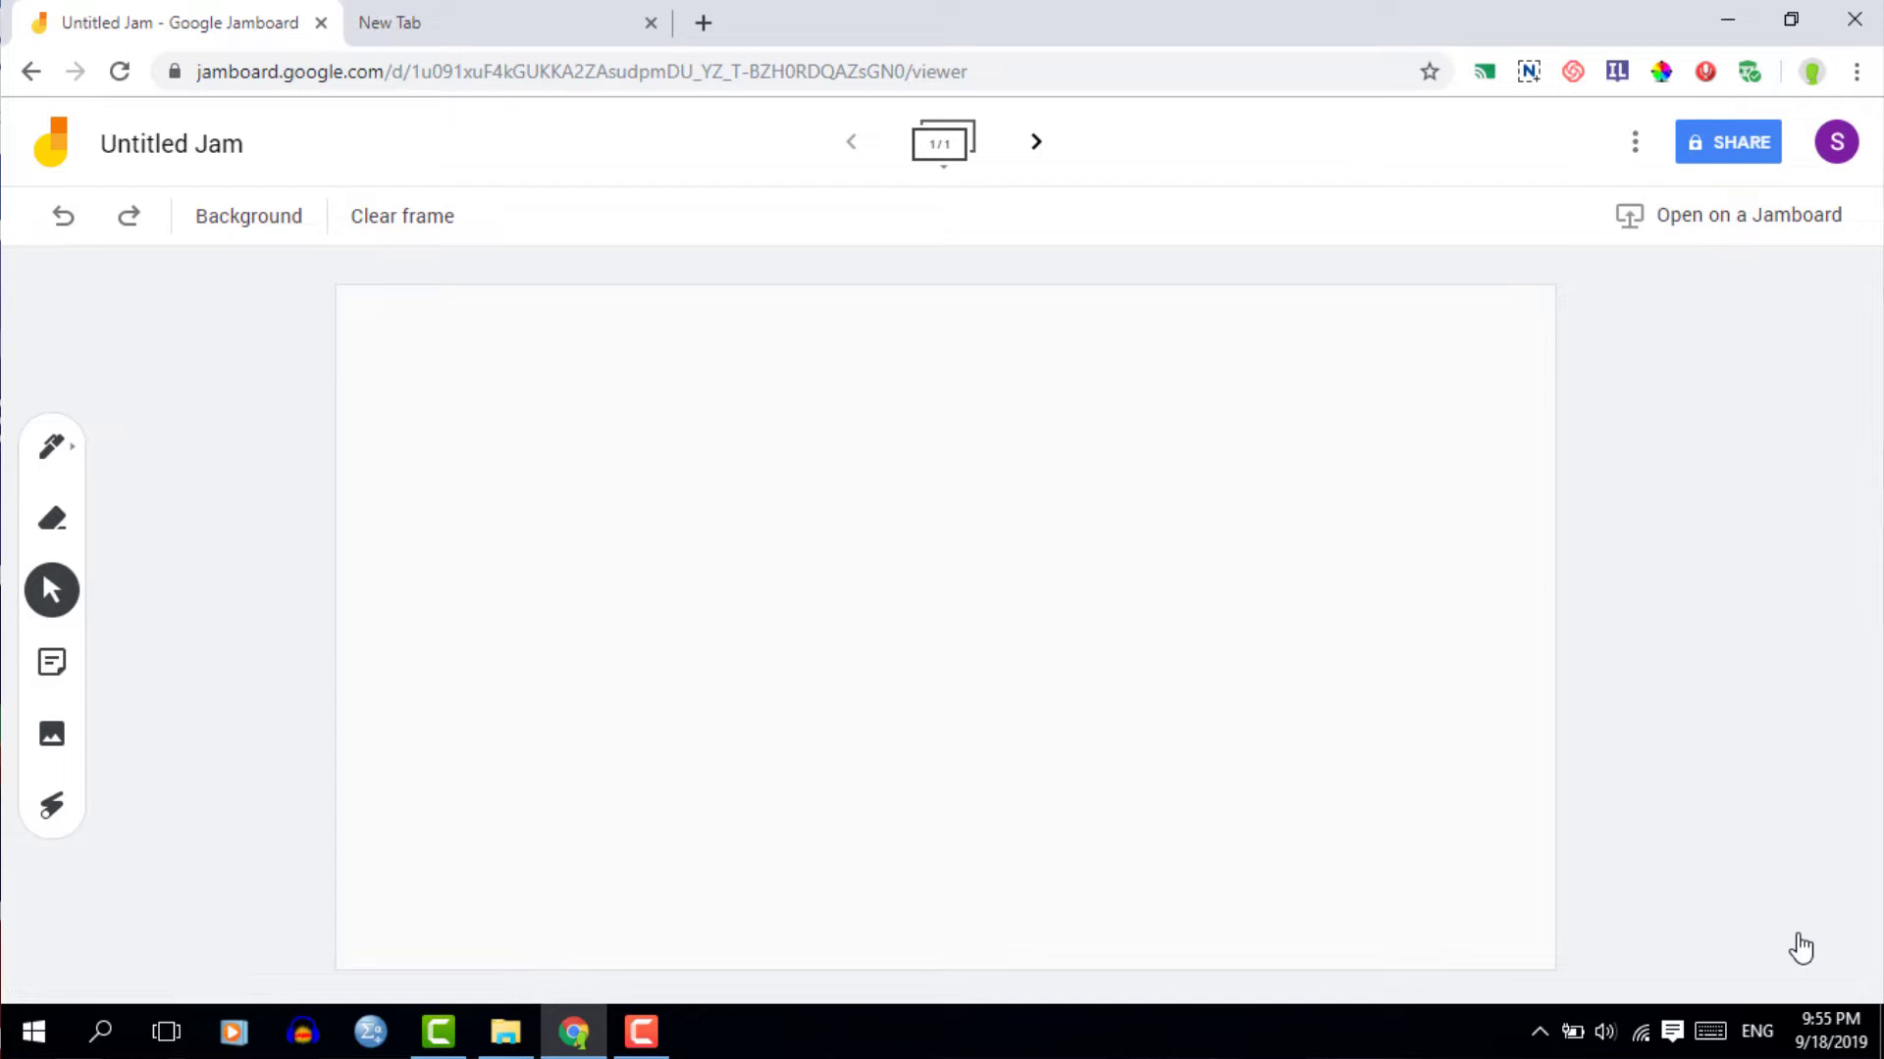
Add a second frame in the frame strip, then delete original frame 1
click(950, 157)
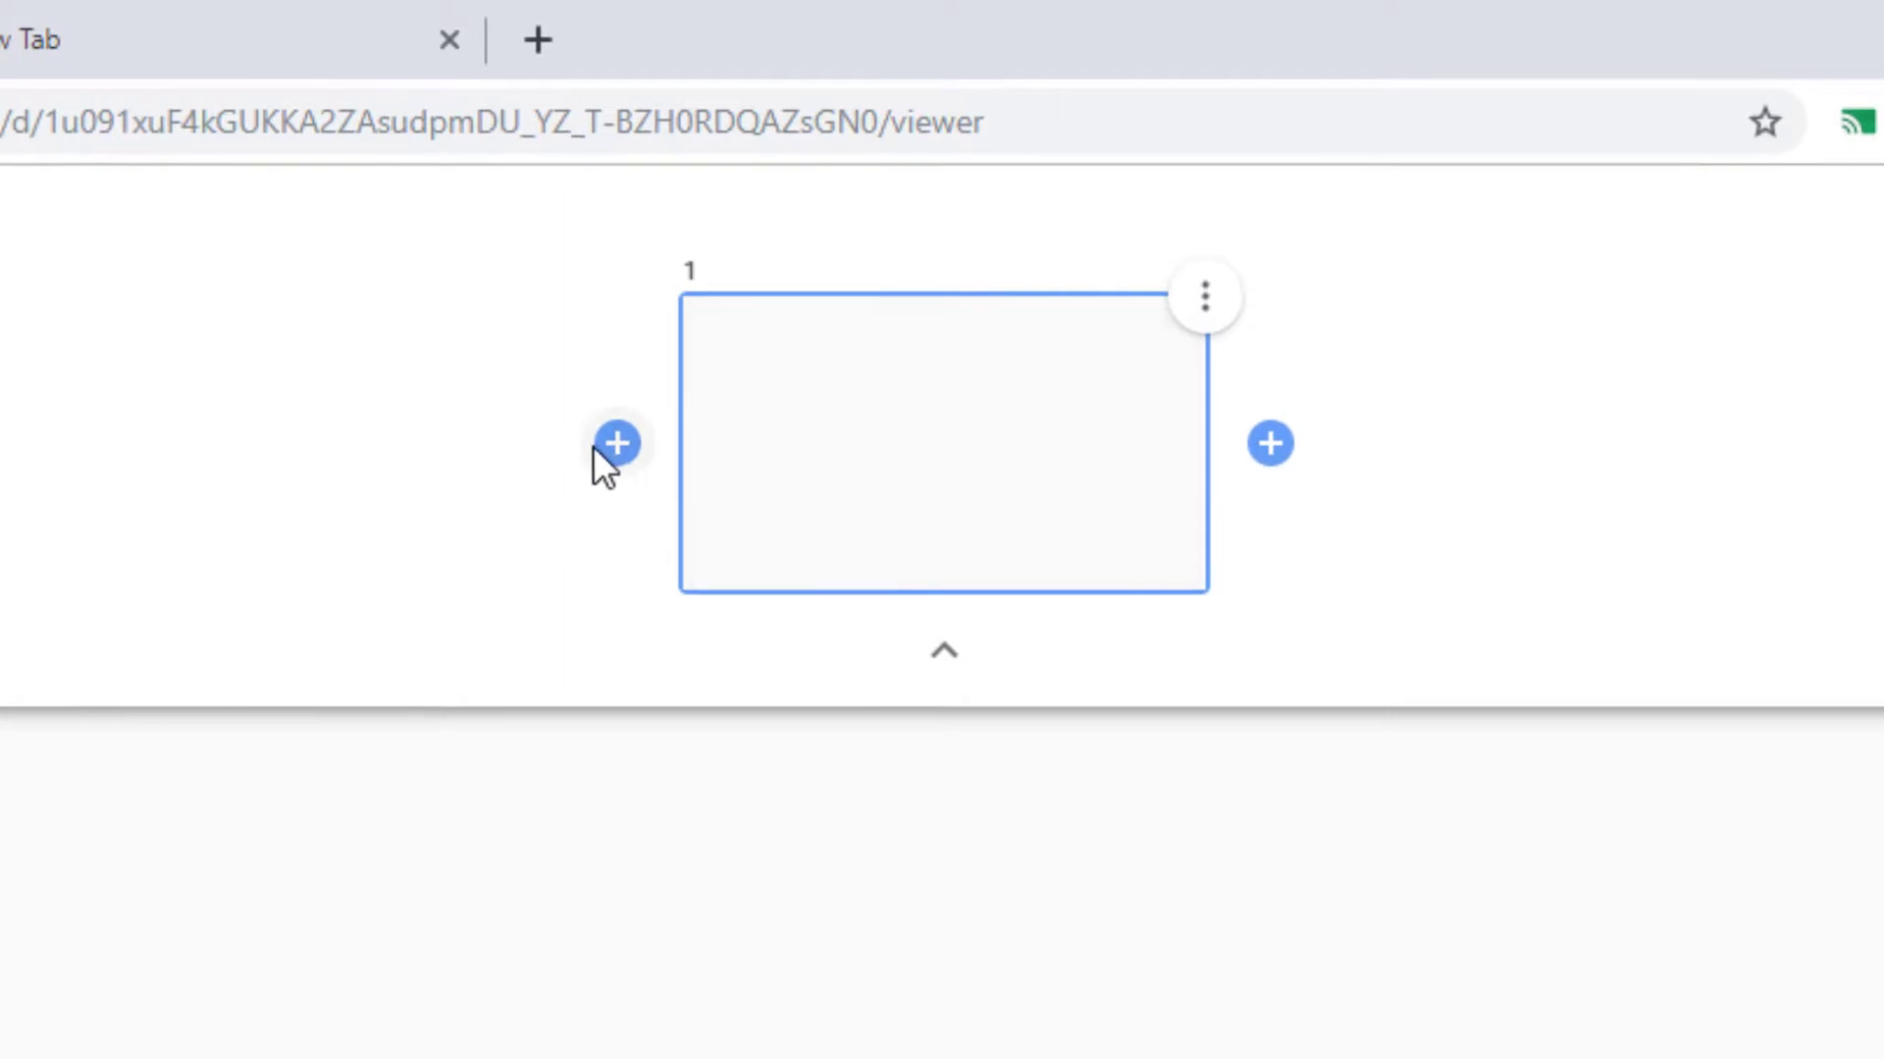
click(1281, 452)
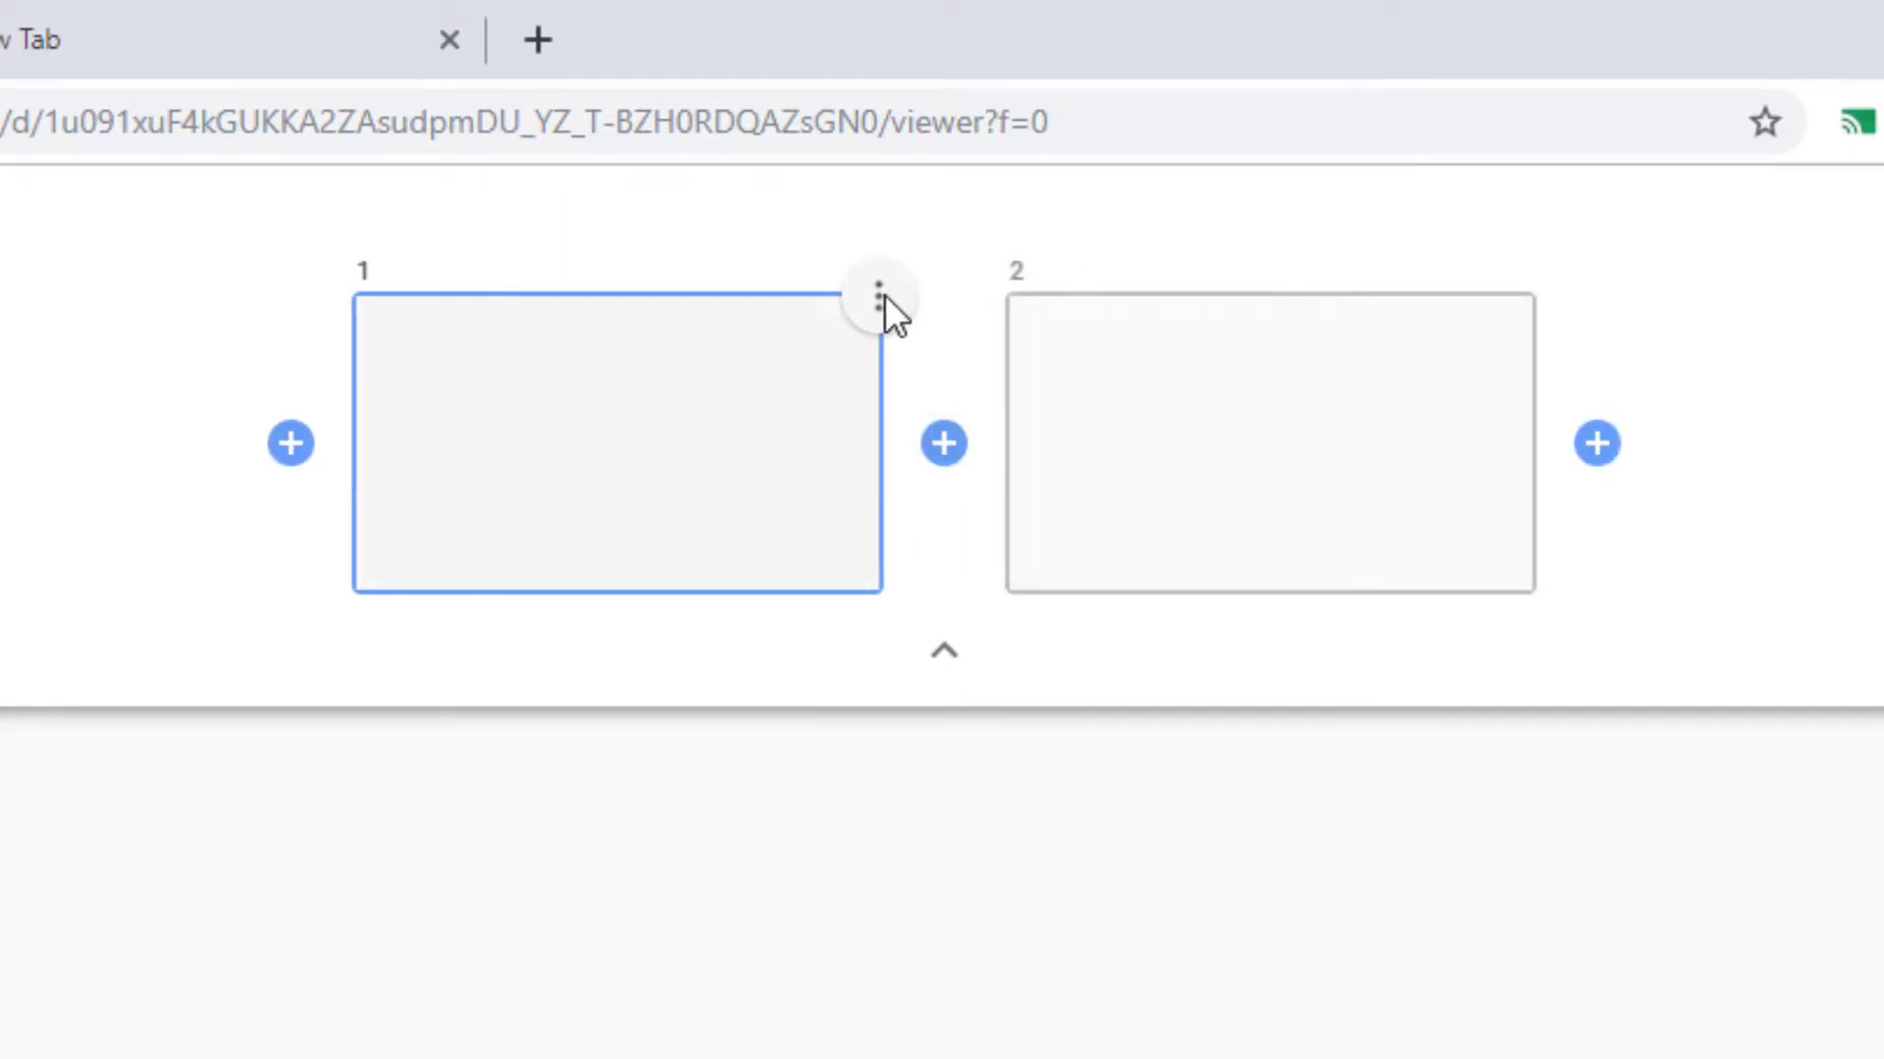
click(883, 299)
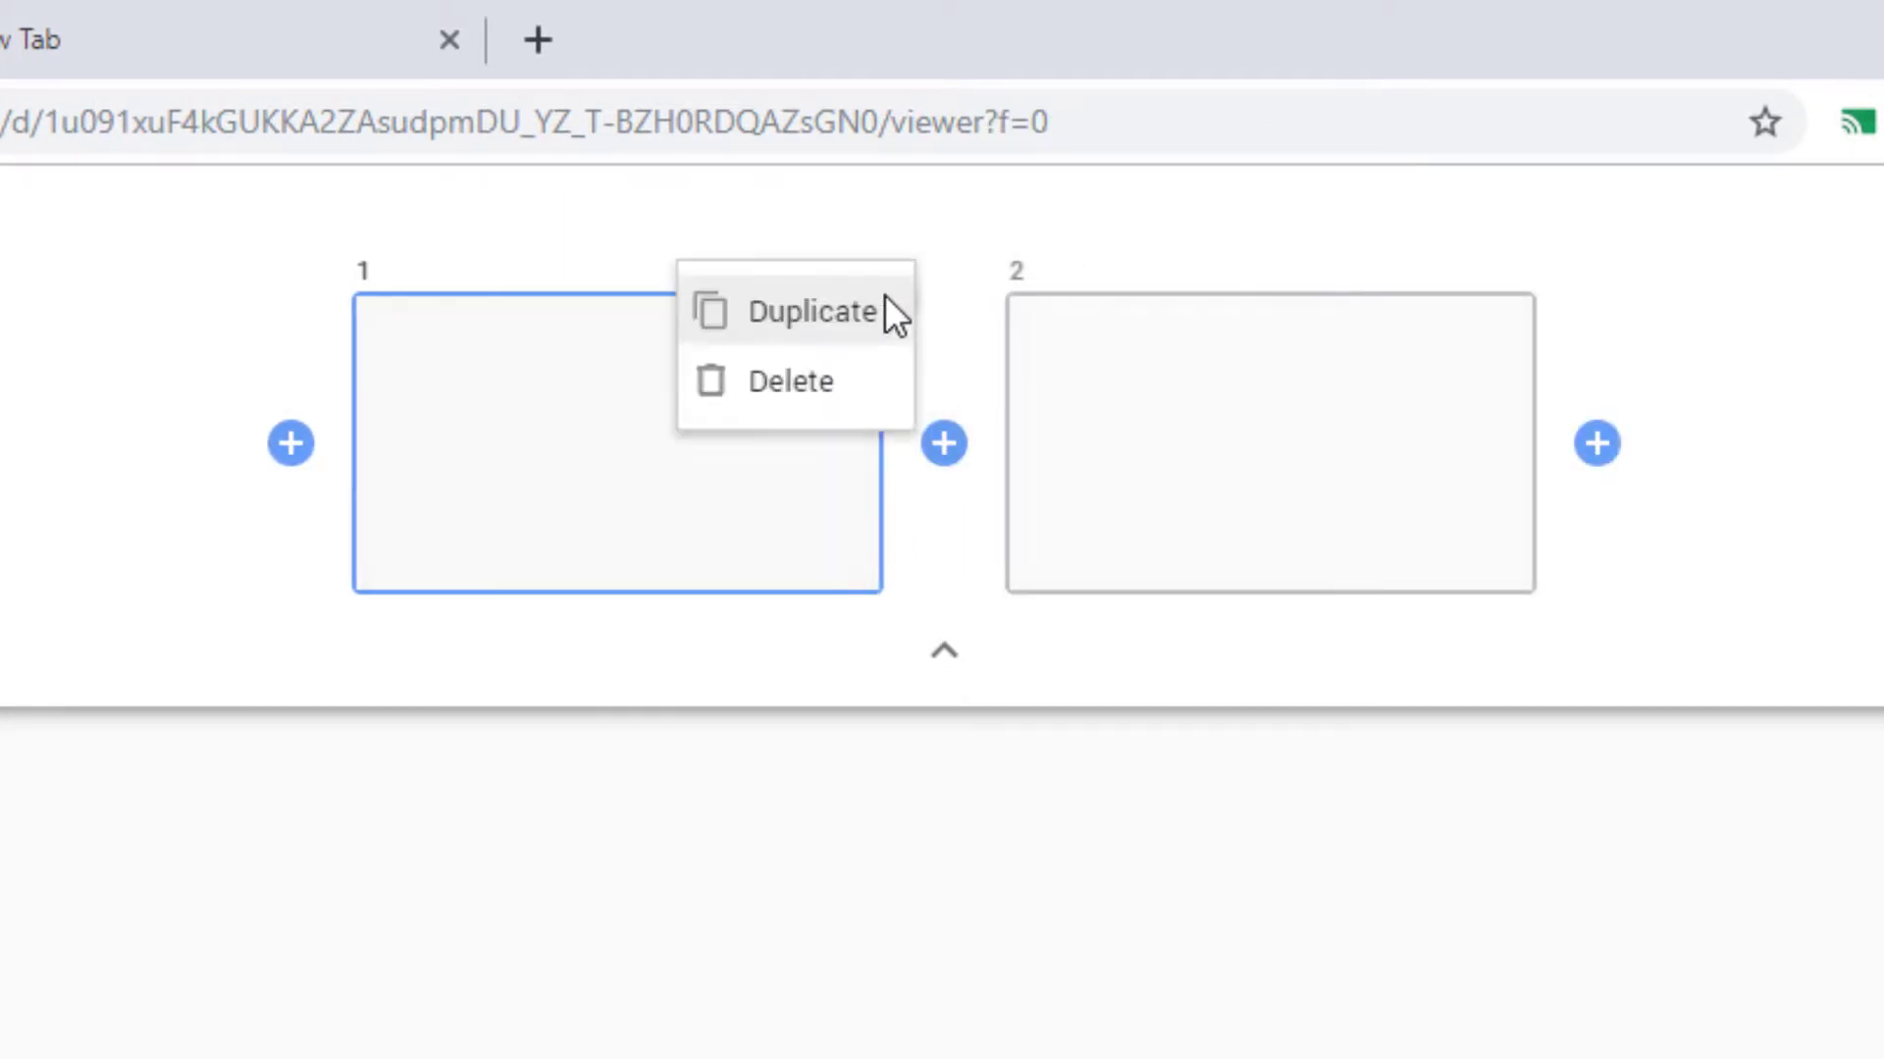
click(848, 389)
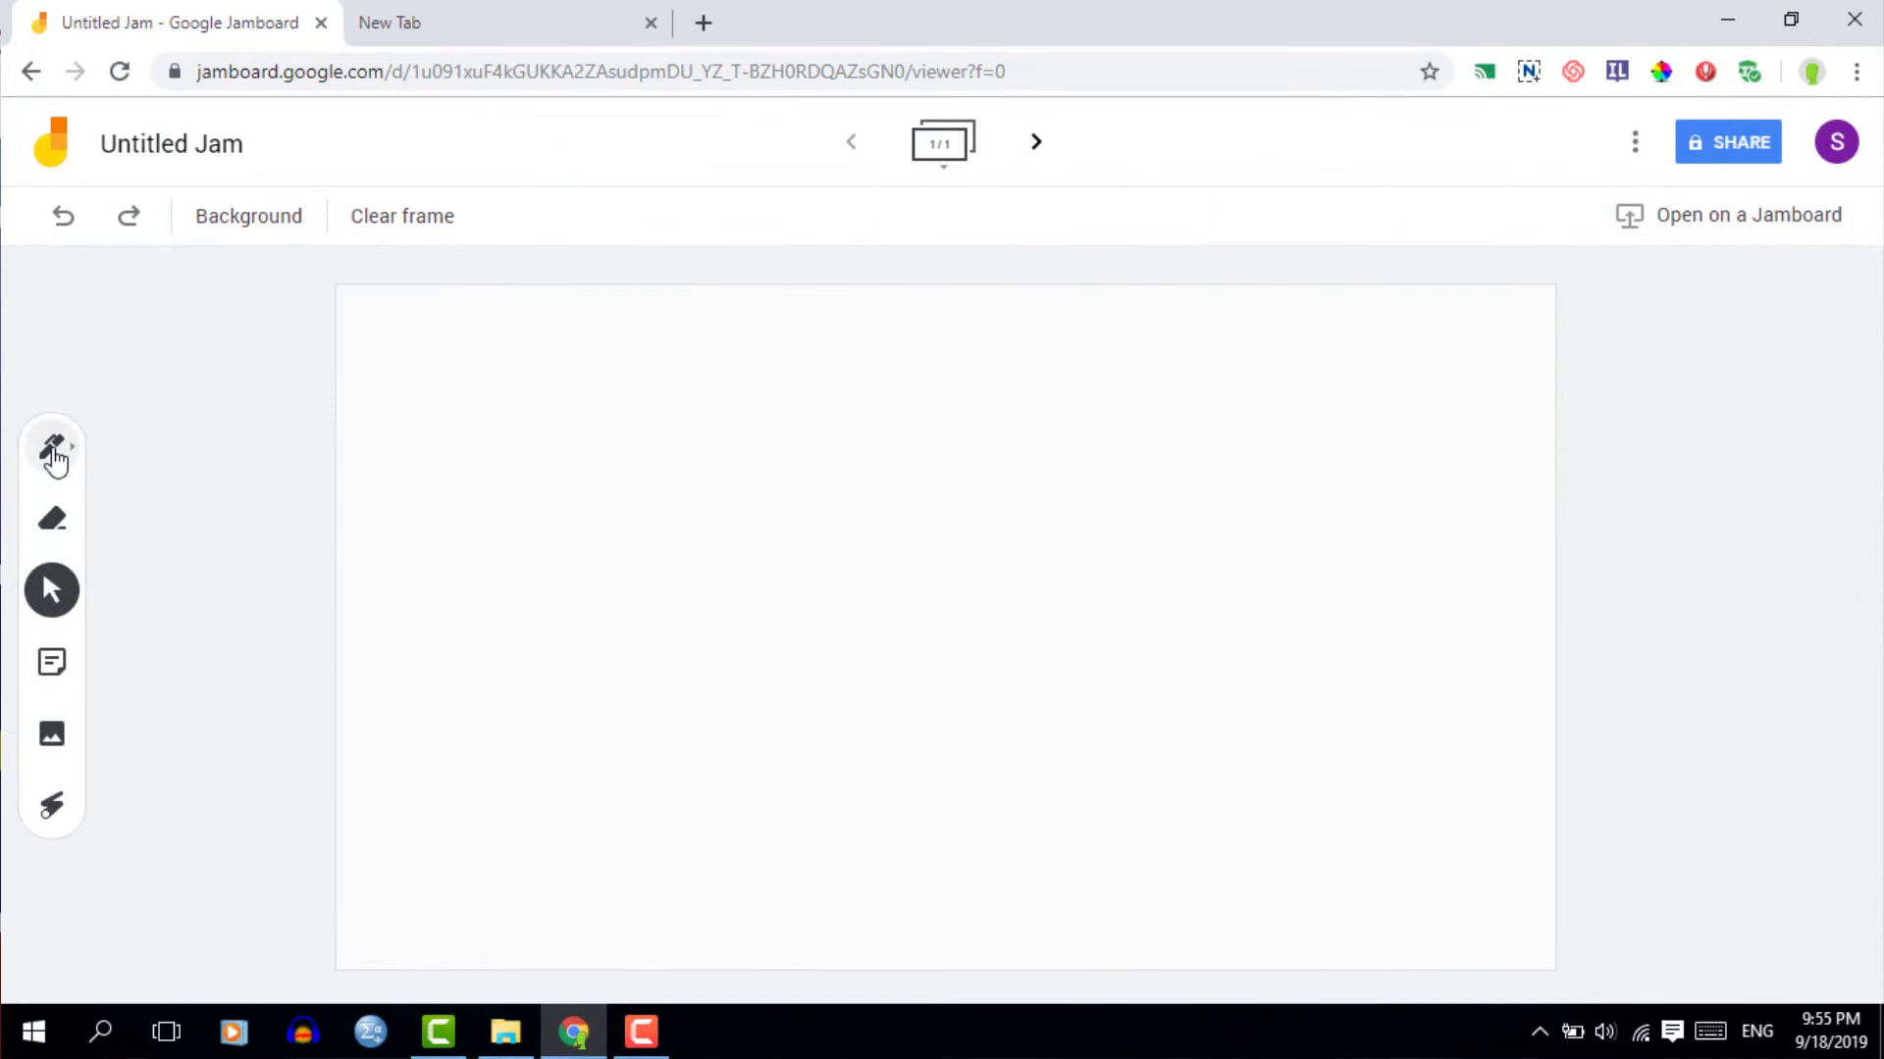
Draw a thin yellow looping curve with the Pen tool
click(54, 453)
click(56, 457)
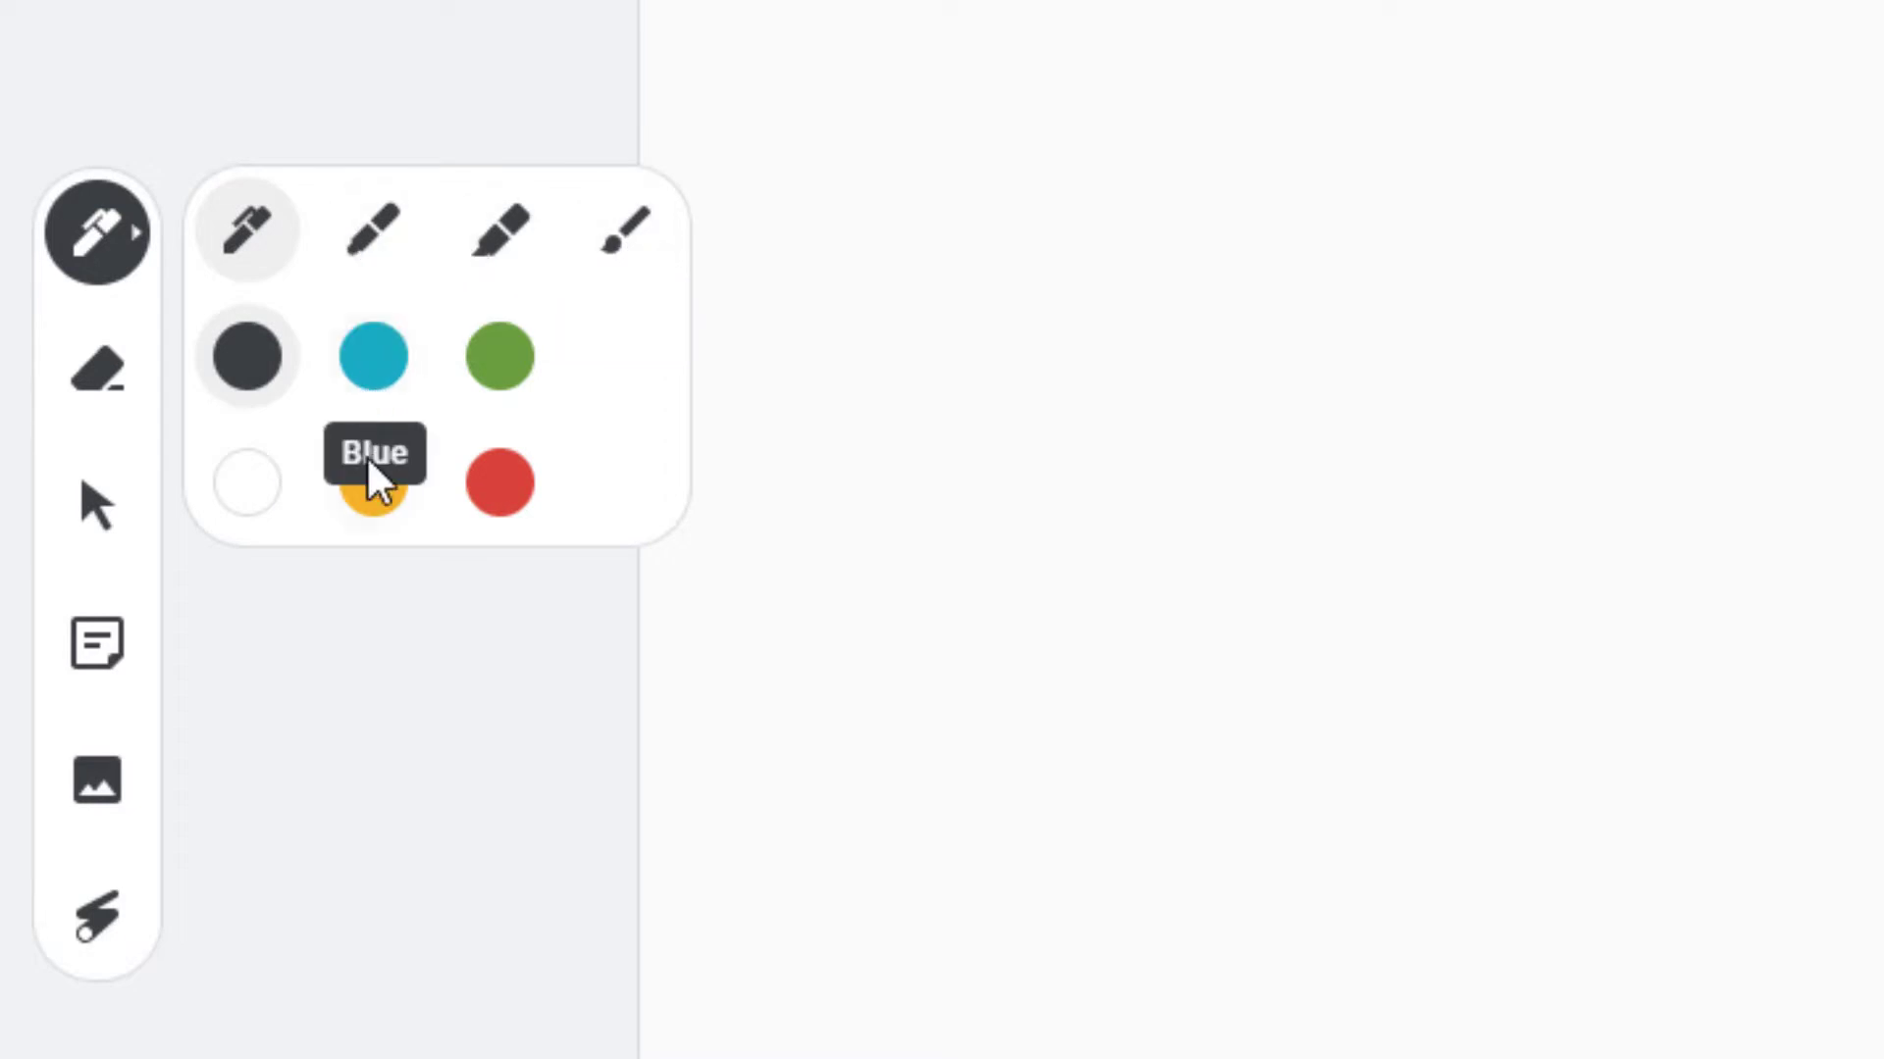
click(371, 509)
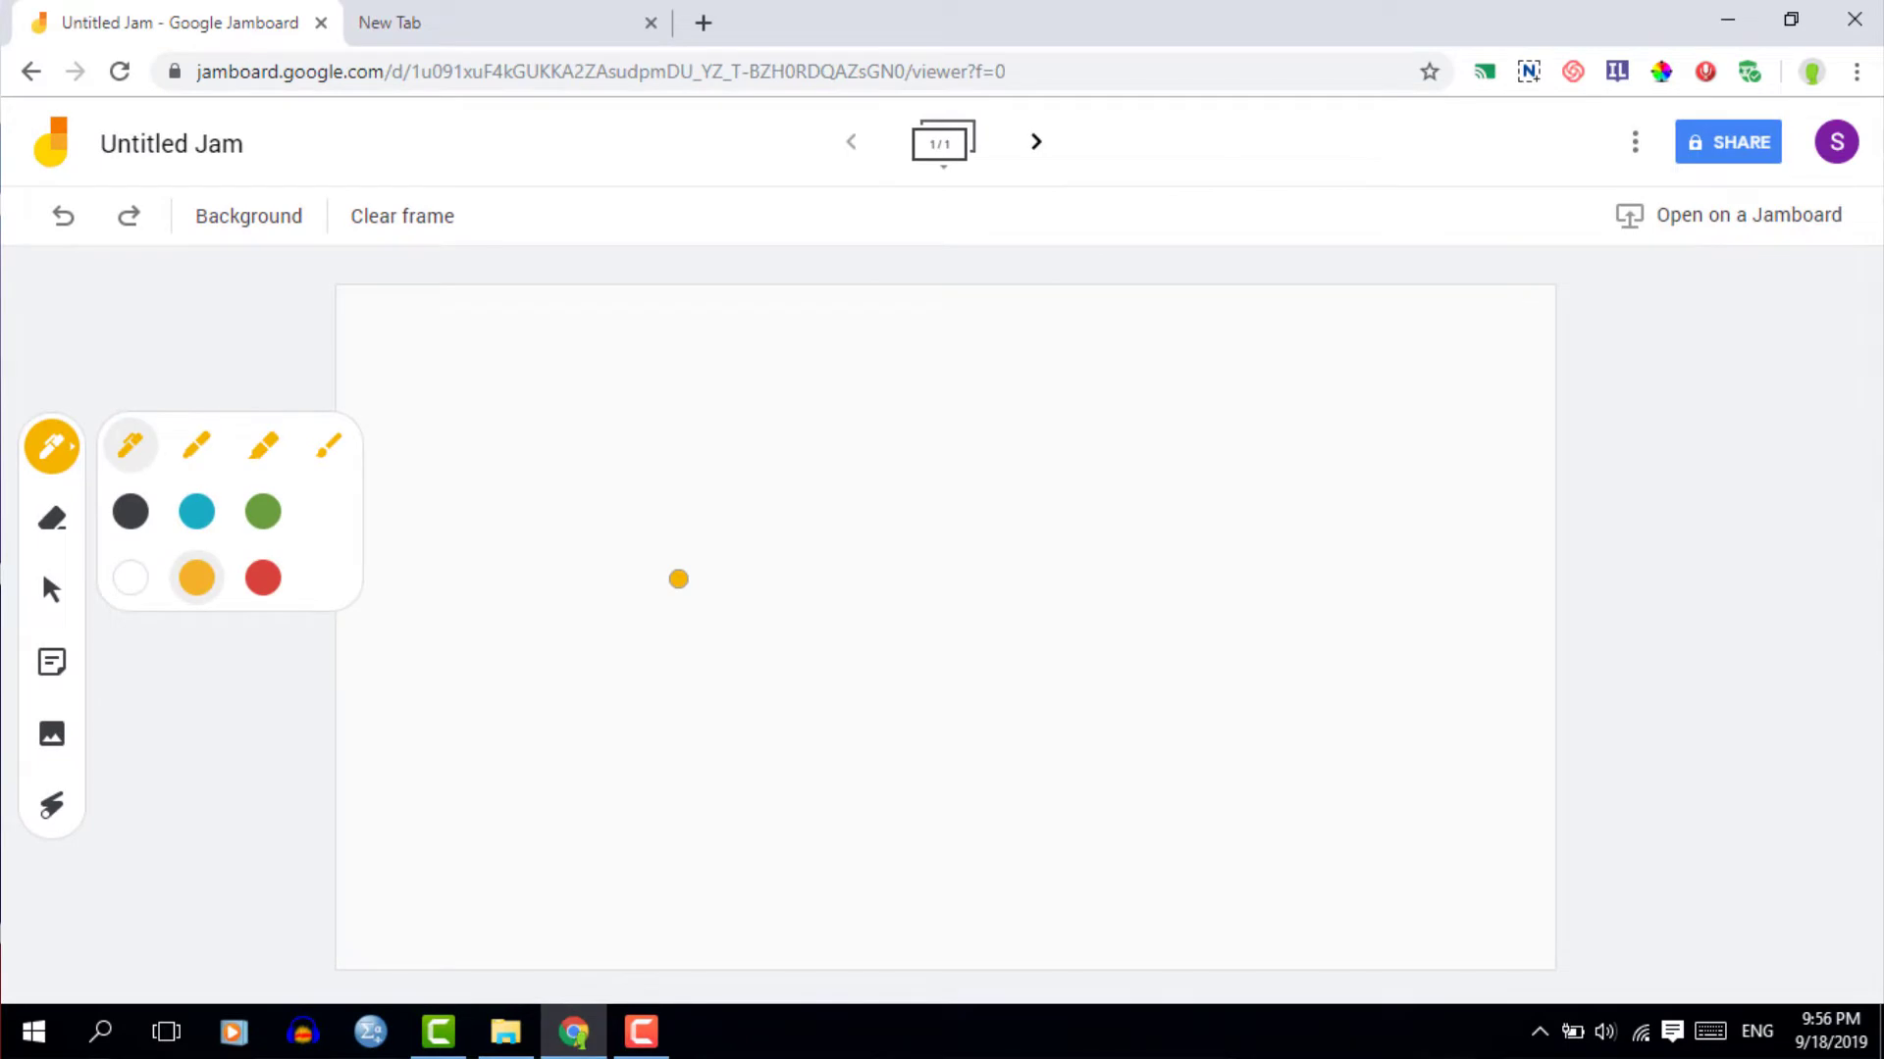
mouse_move(660, 579)
mouse_down()
mouse_move(899, 378)
mouse_move(922, 646)
mouse_up()
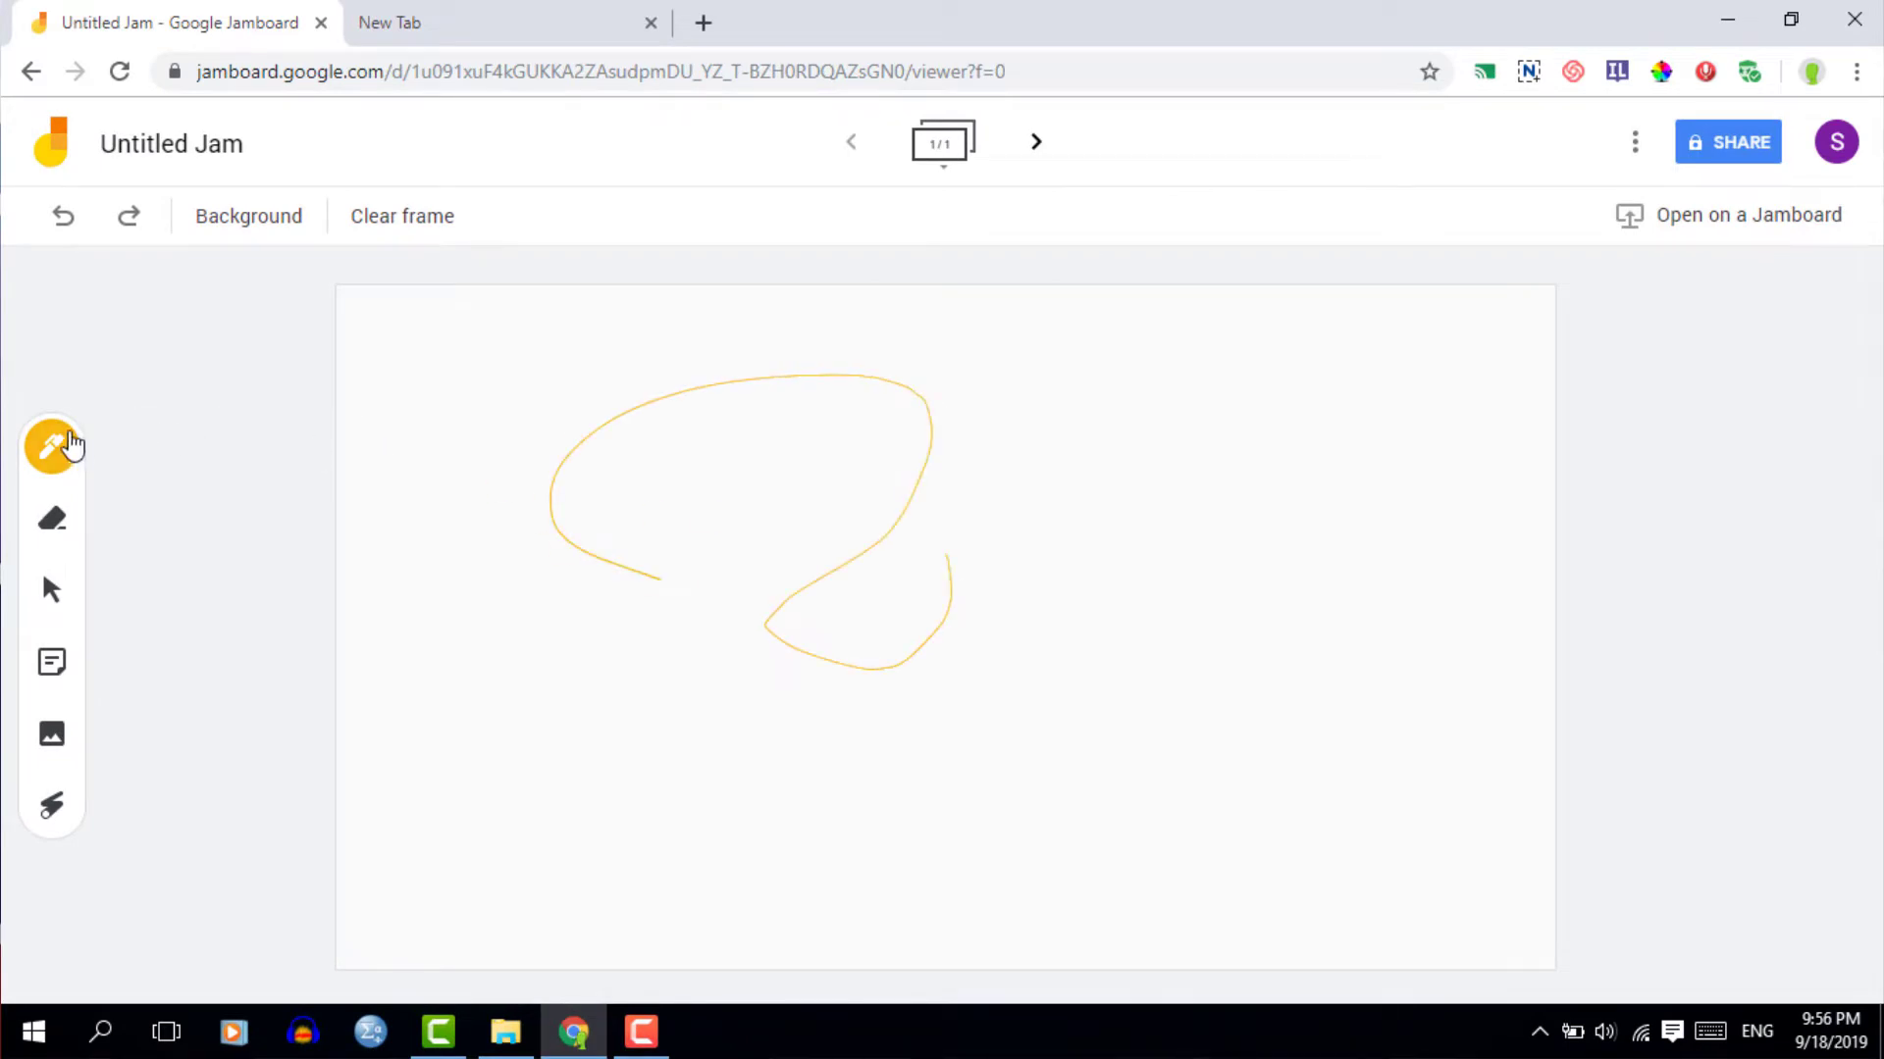
Set the pen to black with the broader third nib and dismiss the sharing settings
click(56, 452)
click(130, 511)
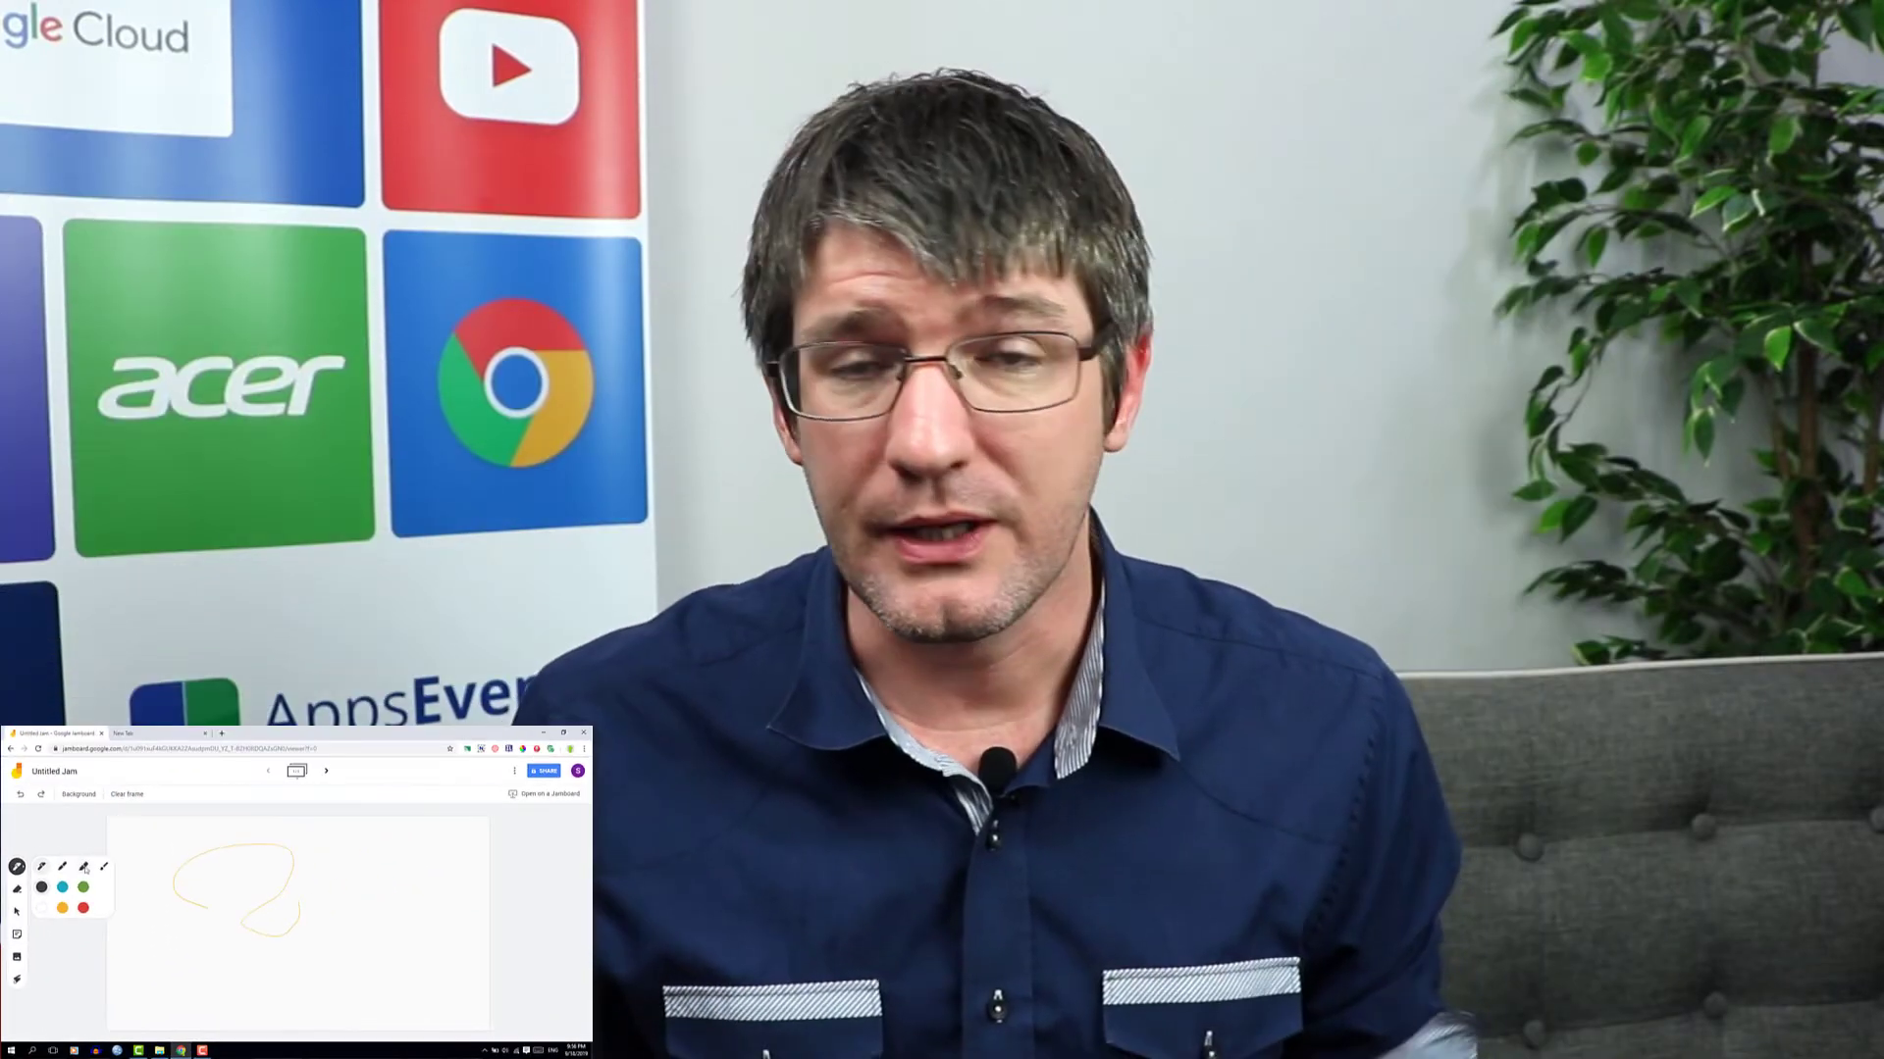
click(84, 868)
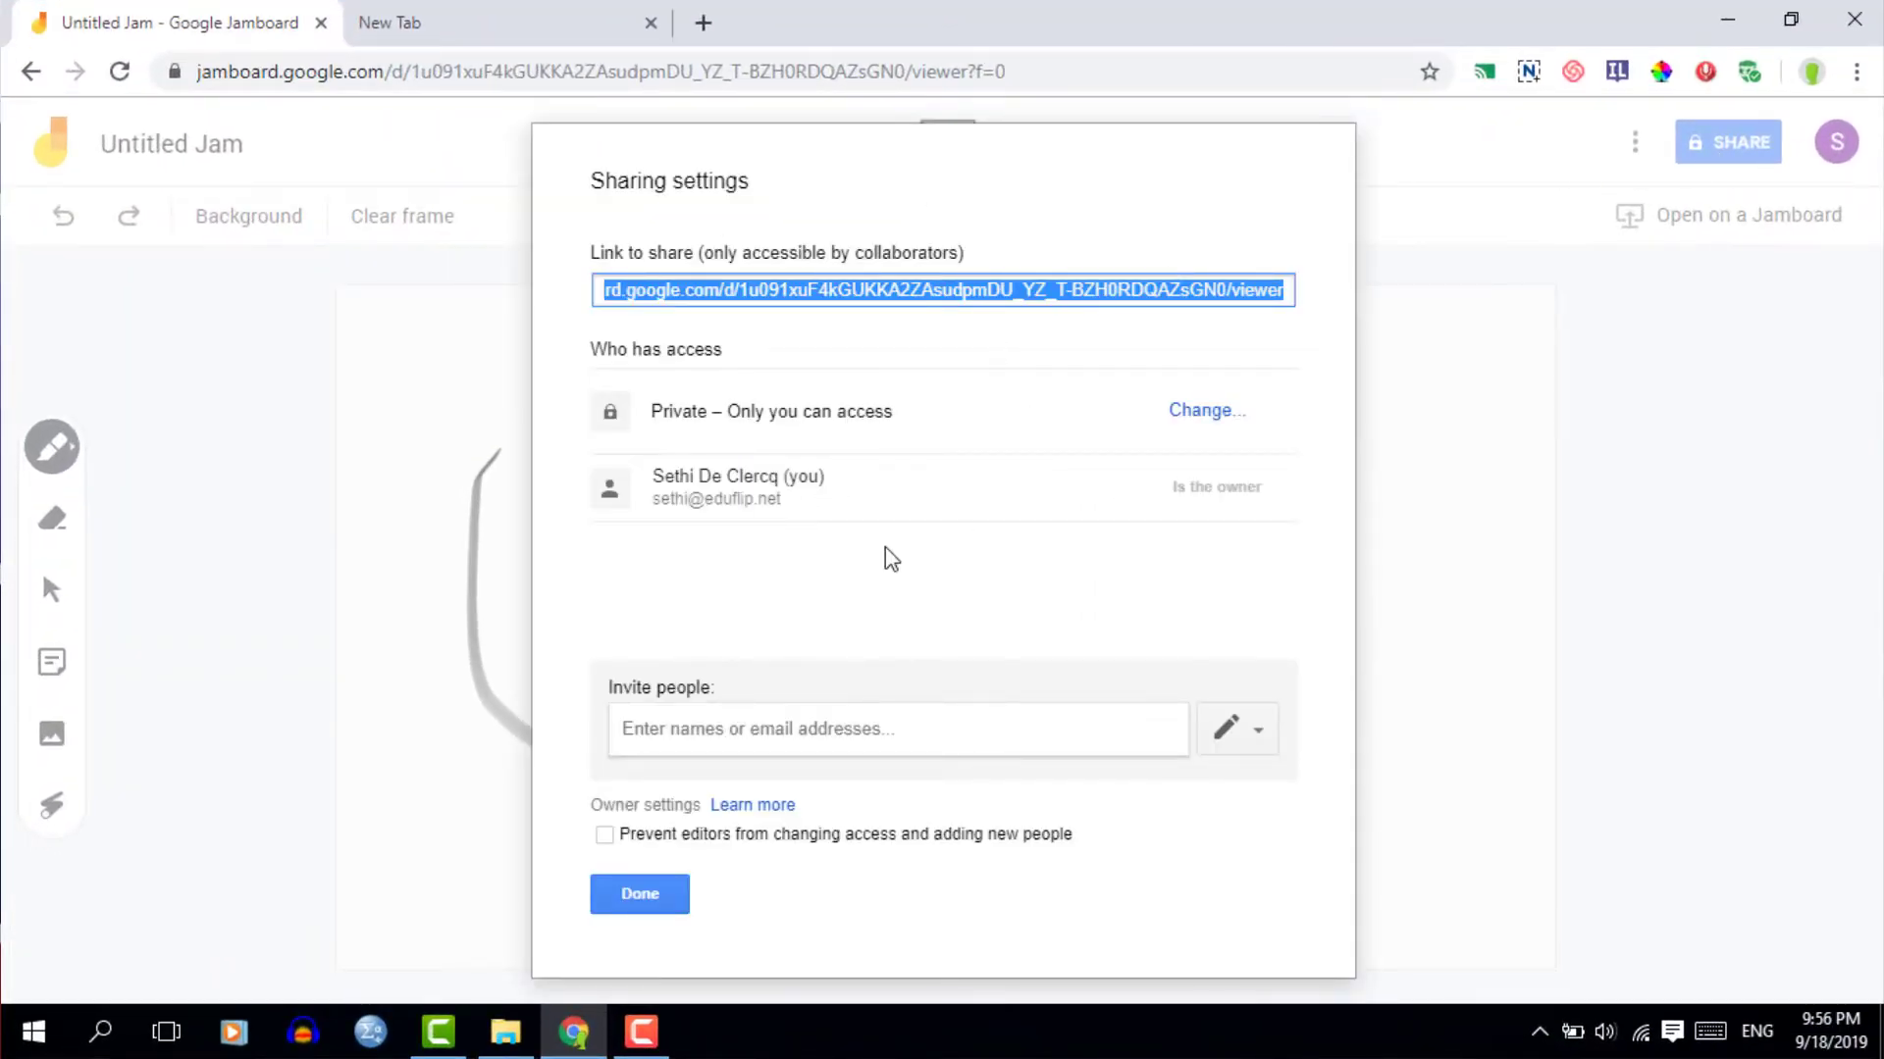
click(640, 895)
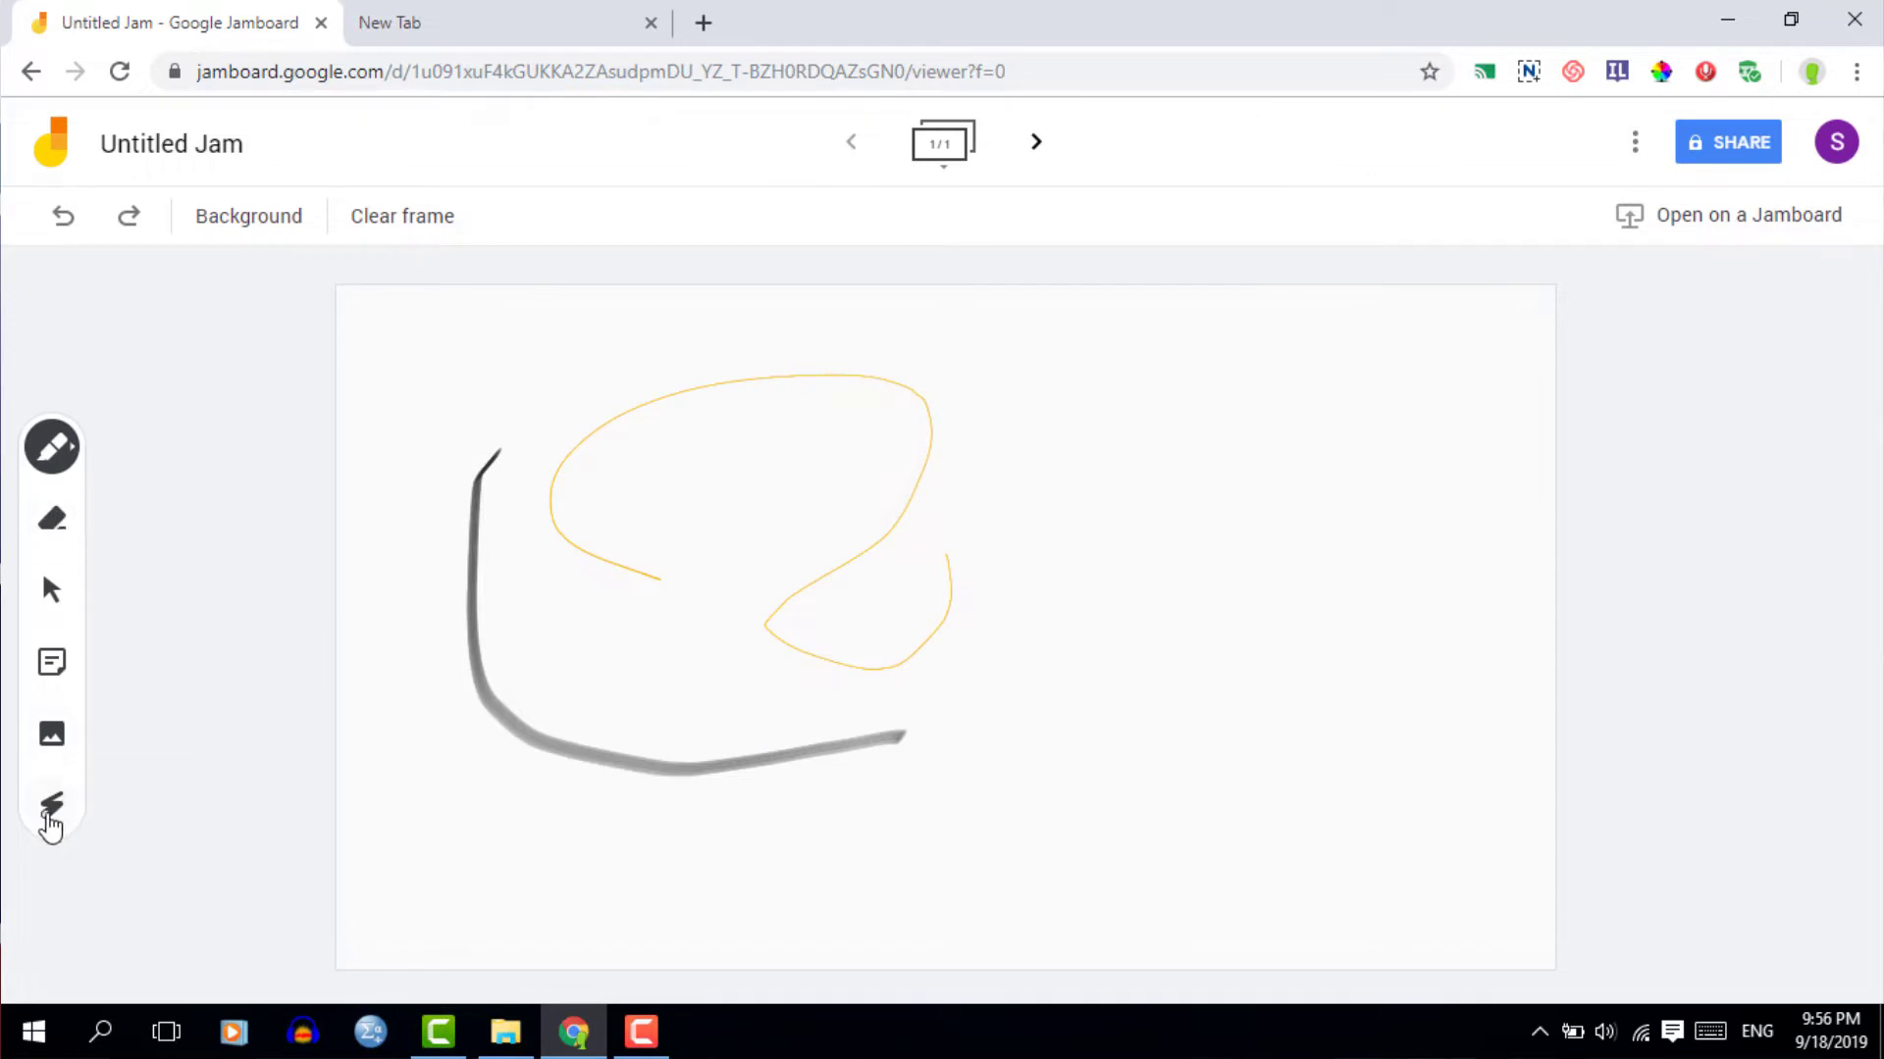
Sweep four fading red laser trails across the upper, right and lower-right parts of the frame
click(51, 822)
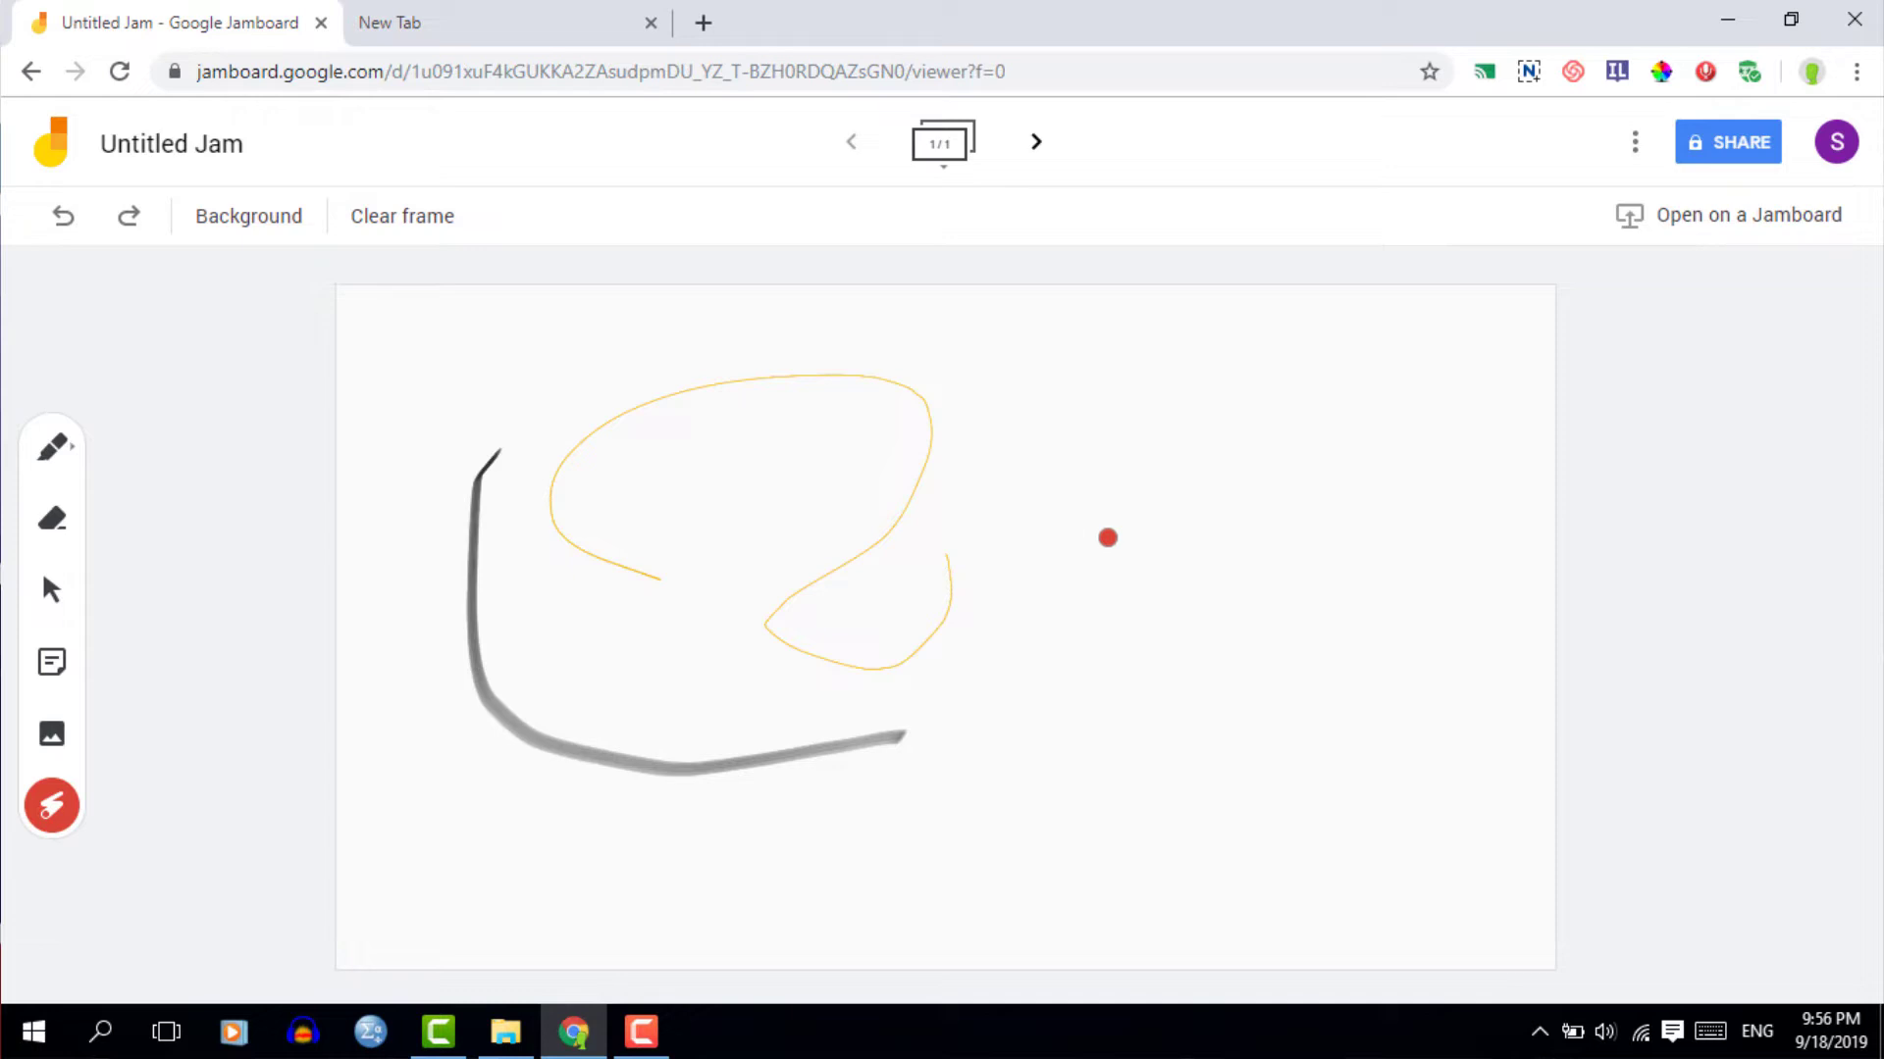
drag(1060, 524, 1267, 535)
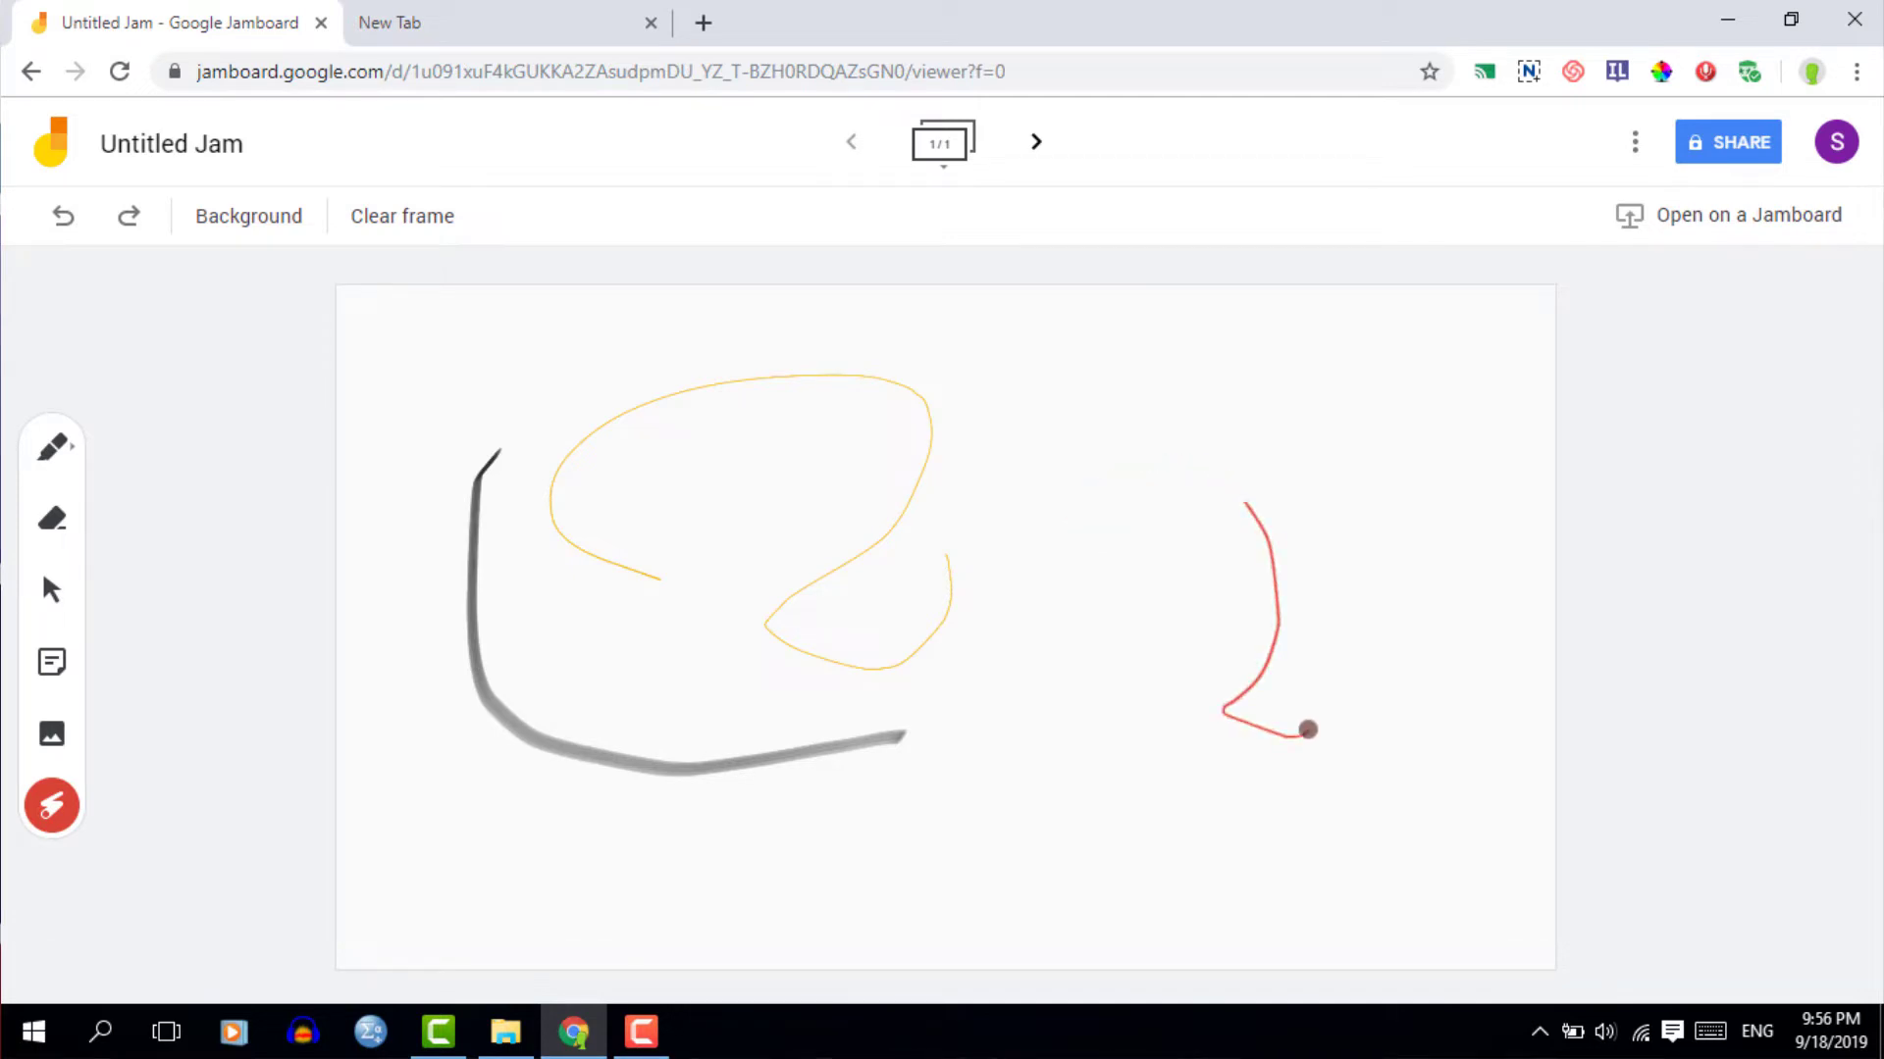
mouse_move(1200, 679)
mouse_down()
mouse_move(1315, 559)
mouse_move(1226, 633)
mouse_up()
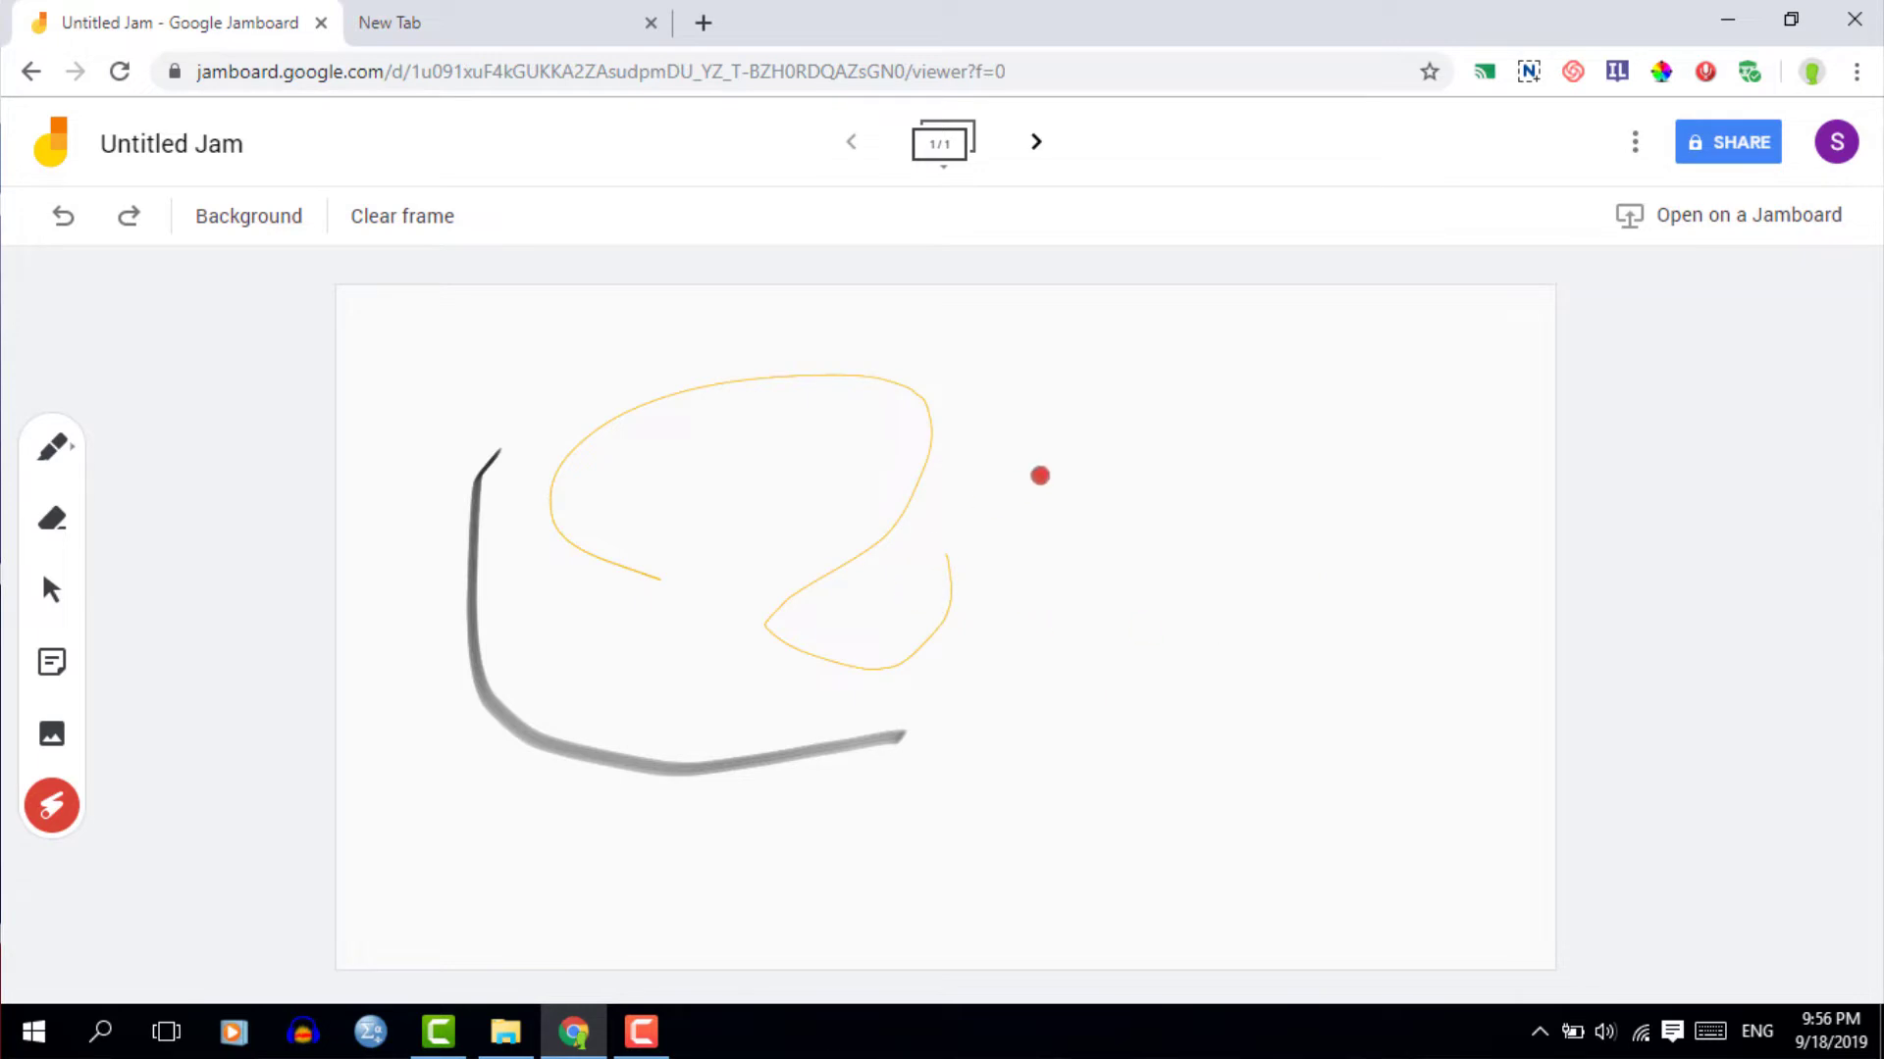
drag(984, 481, 1361, 460)
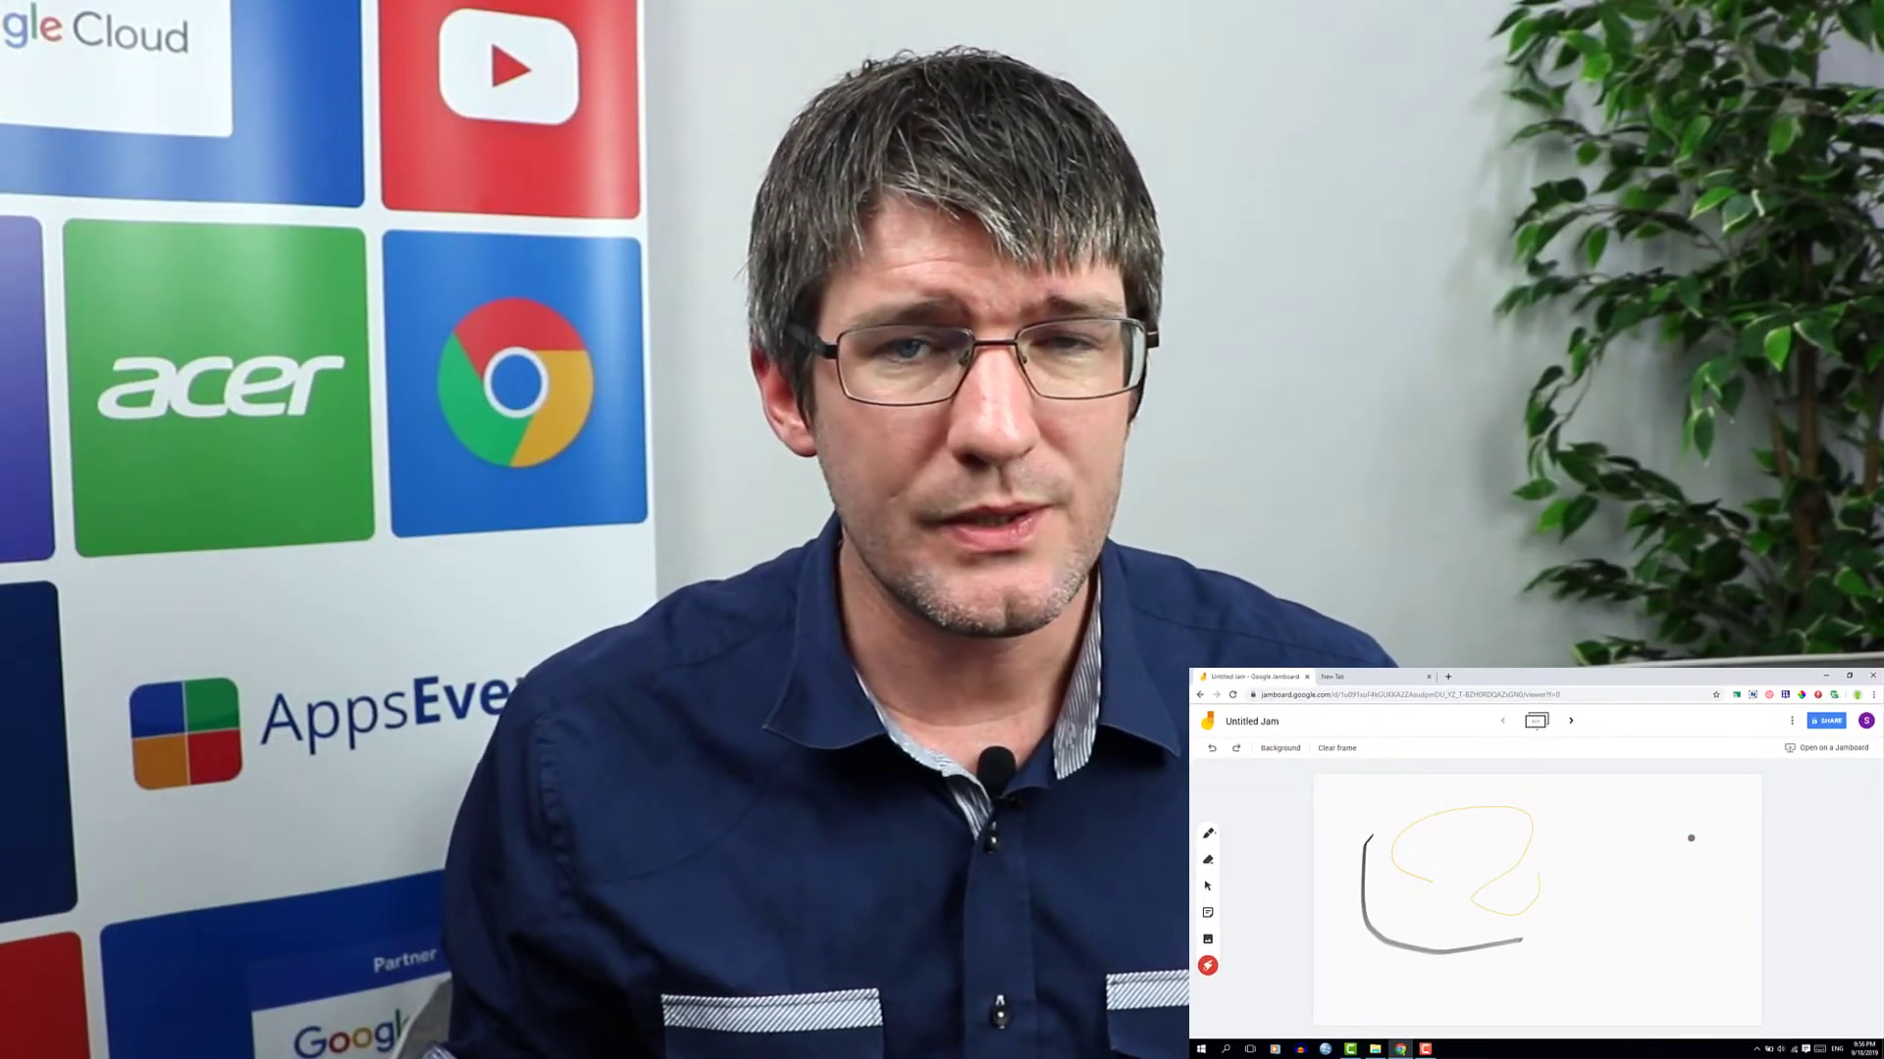
mouse_move(1707, 812)
mouse_down()
mouse_move(1557, 822)
mouse_move(1547, 888)
mouse_up()
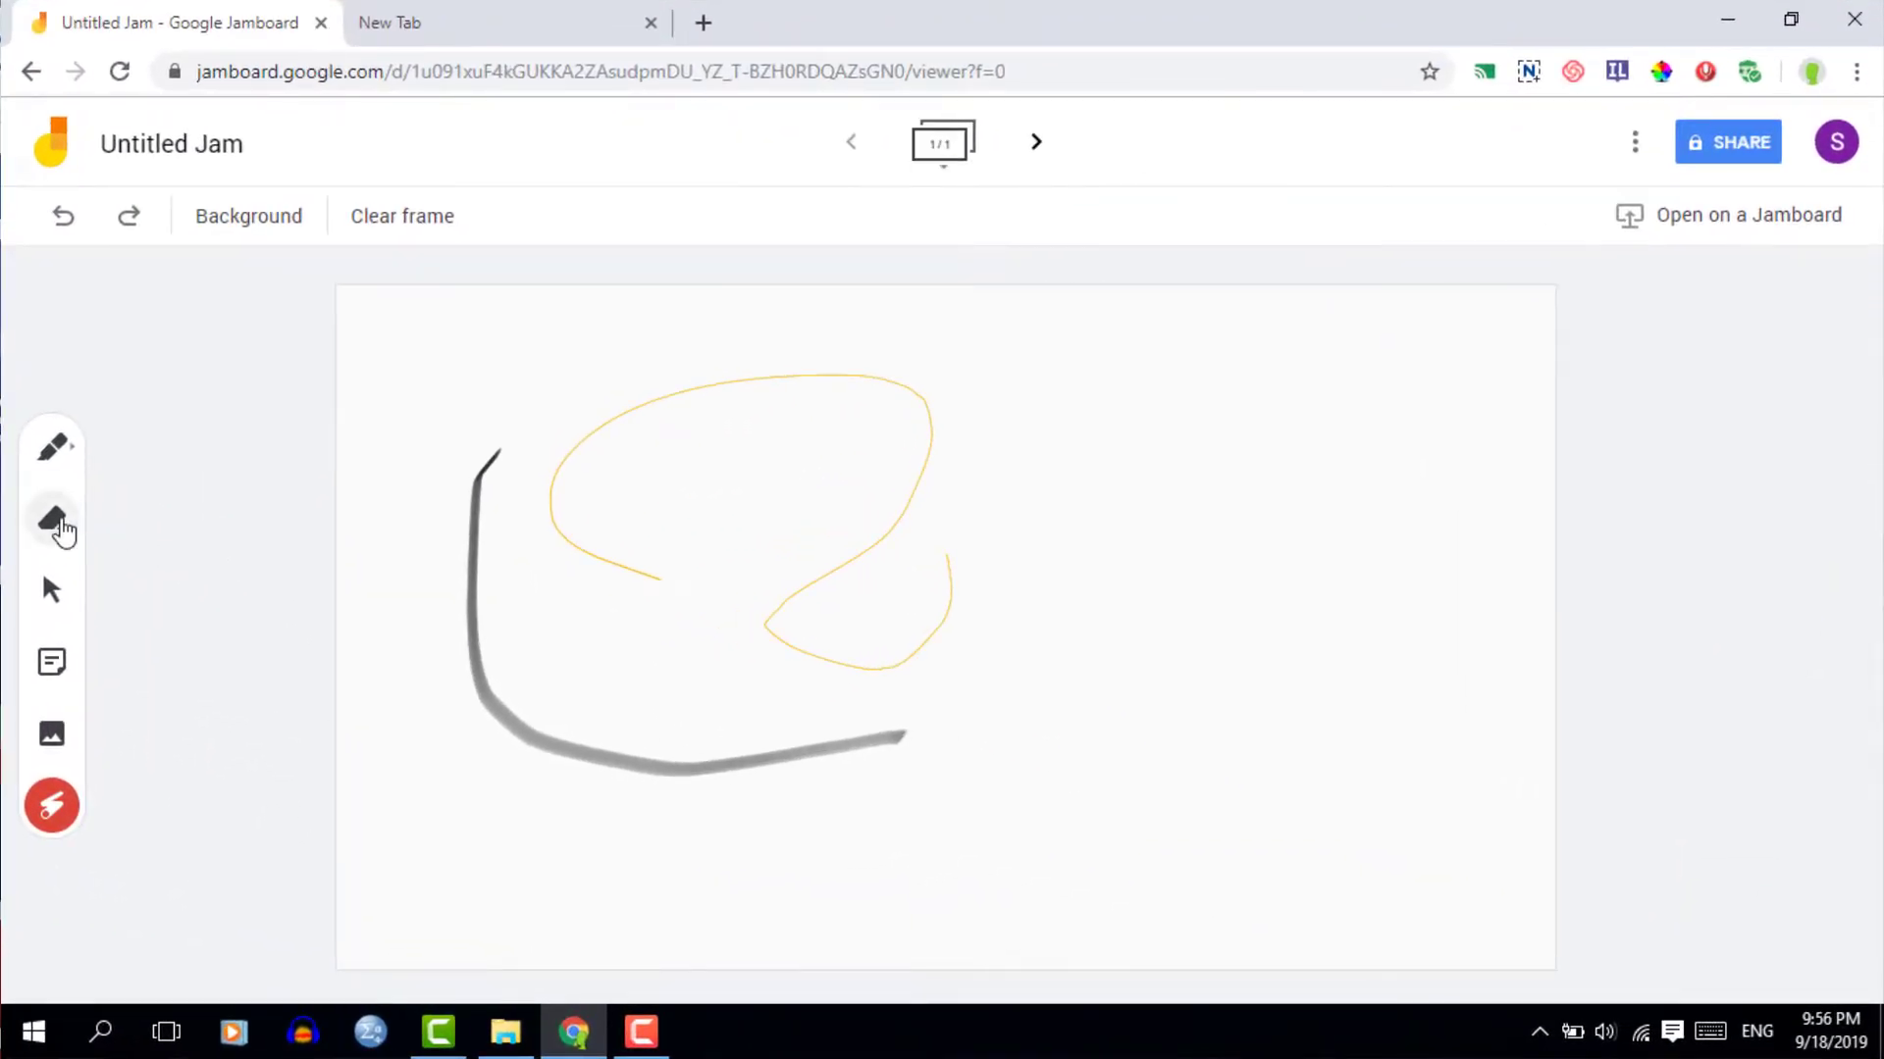
Switch to the Eraser for the dark curve and start the note text with 'Te'
click(61, 522)
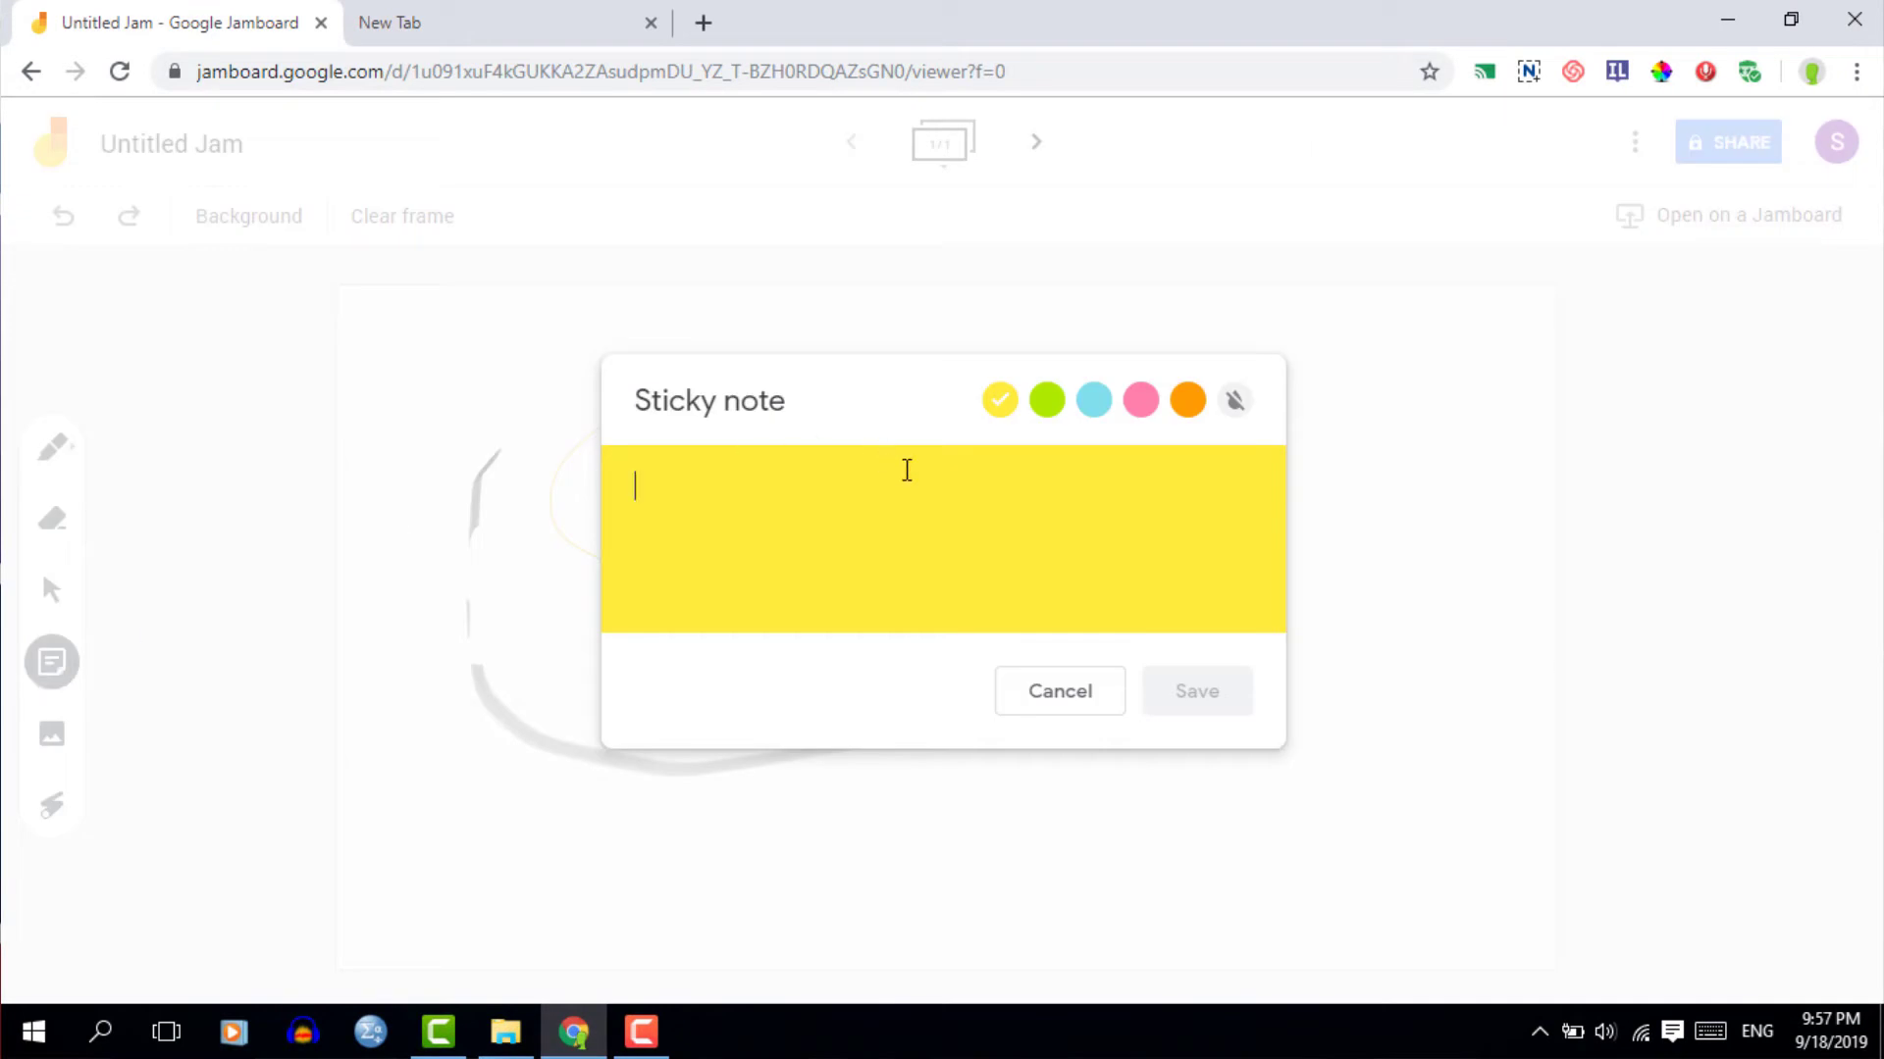
text(Testing)
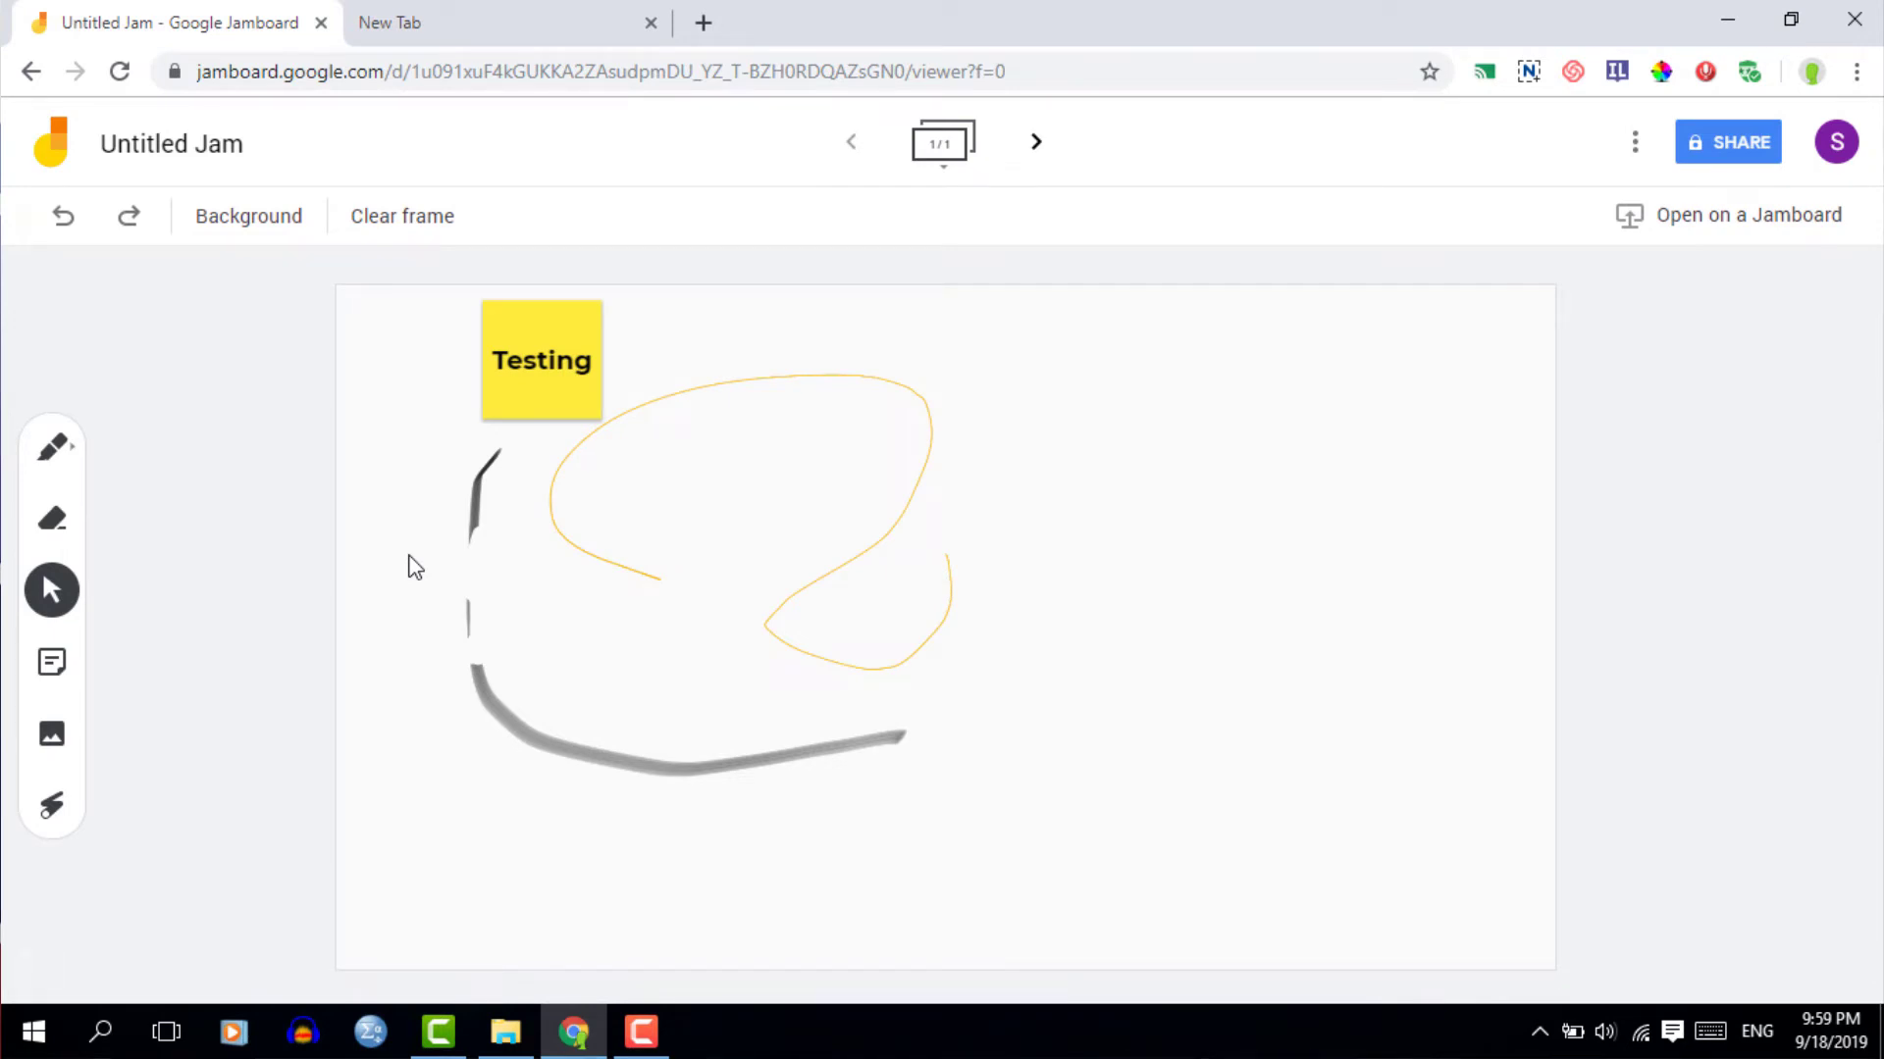
click(54, 737)
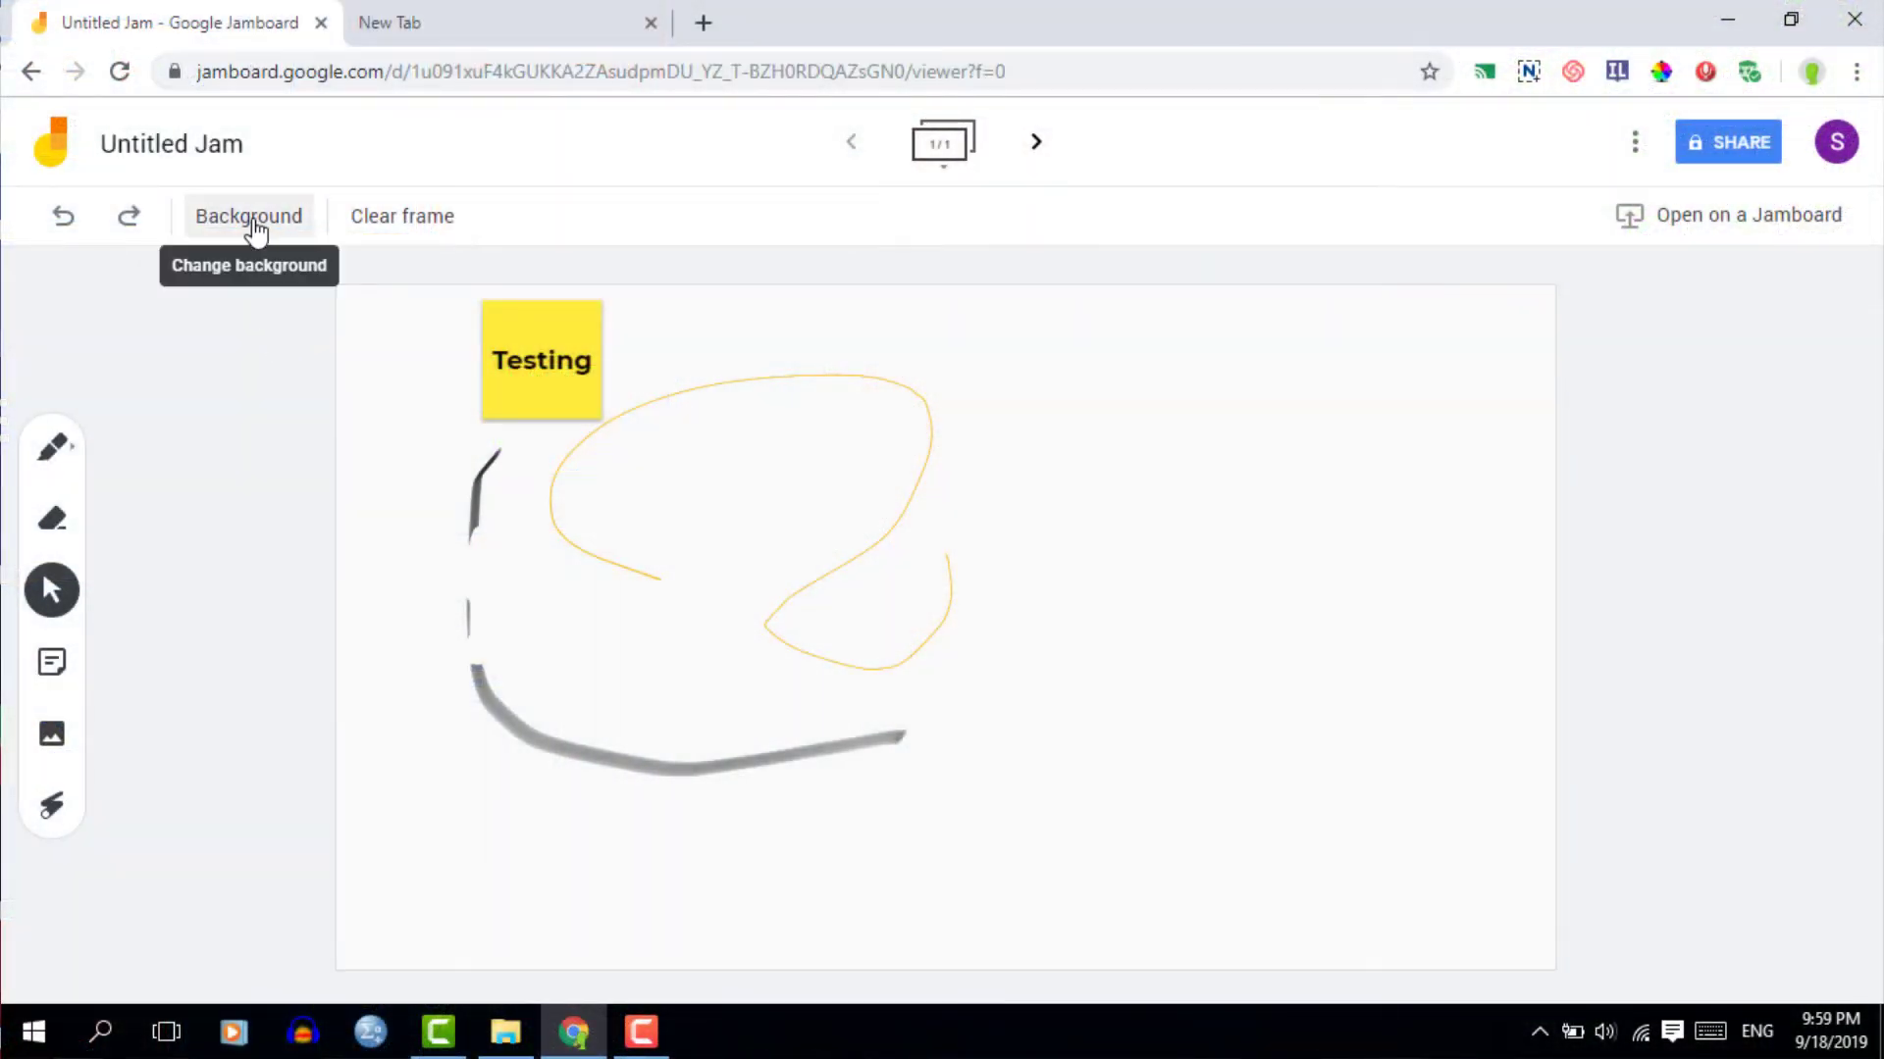
Try dot grid, ruled lines and grey grid backgrounds, then settle on solid dark blue
click(254, 227)
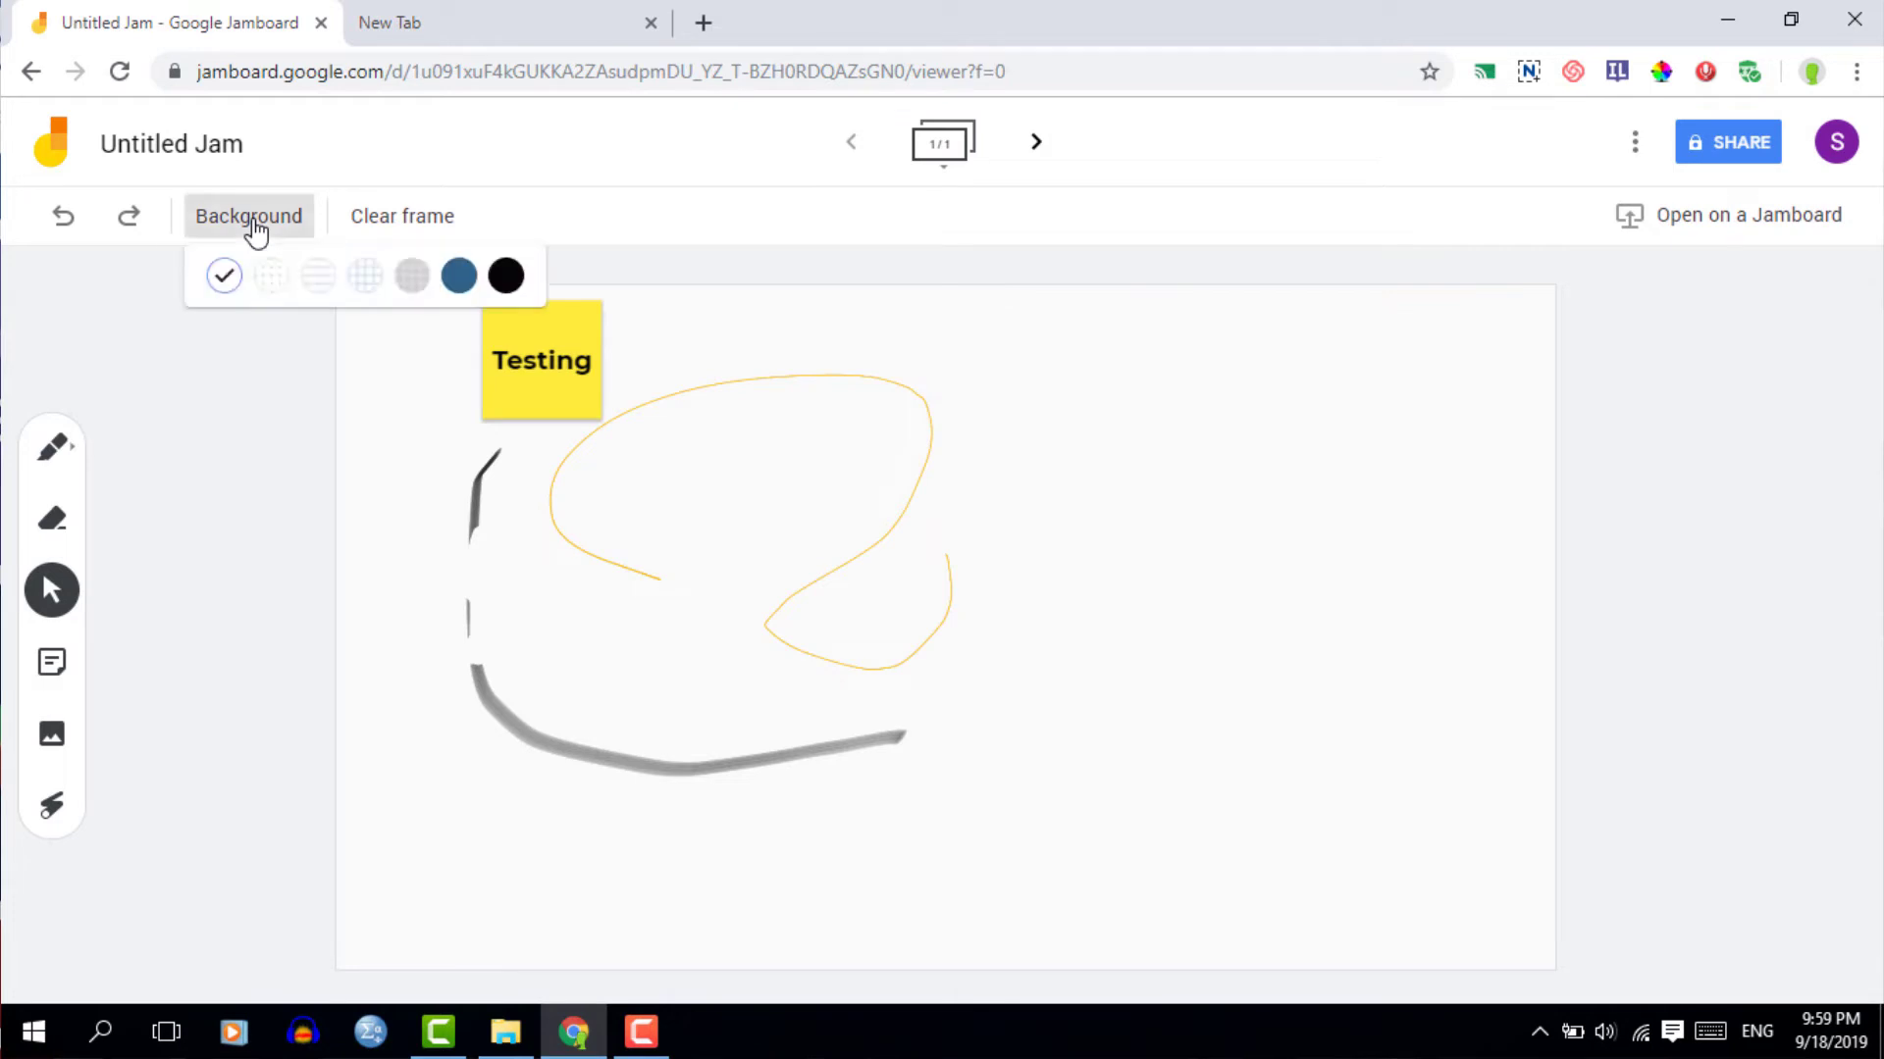
click(277, 285)
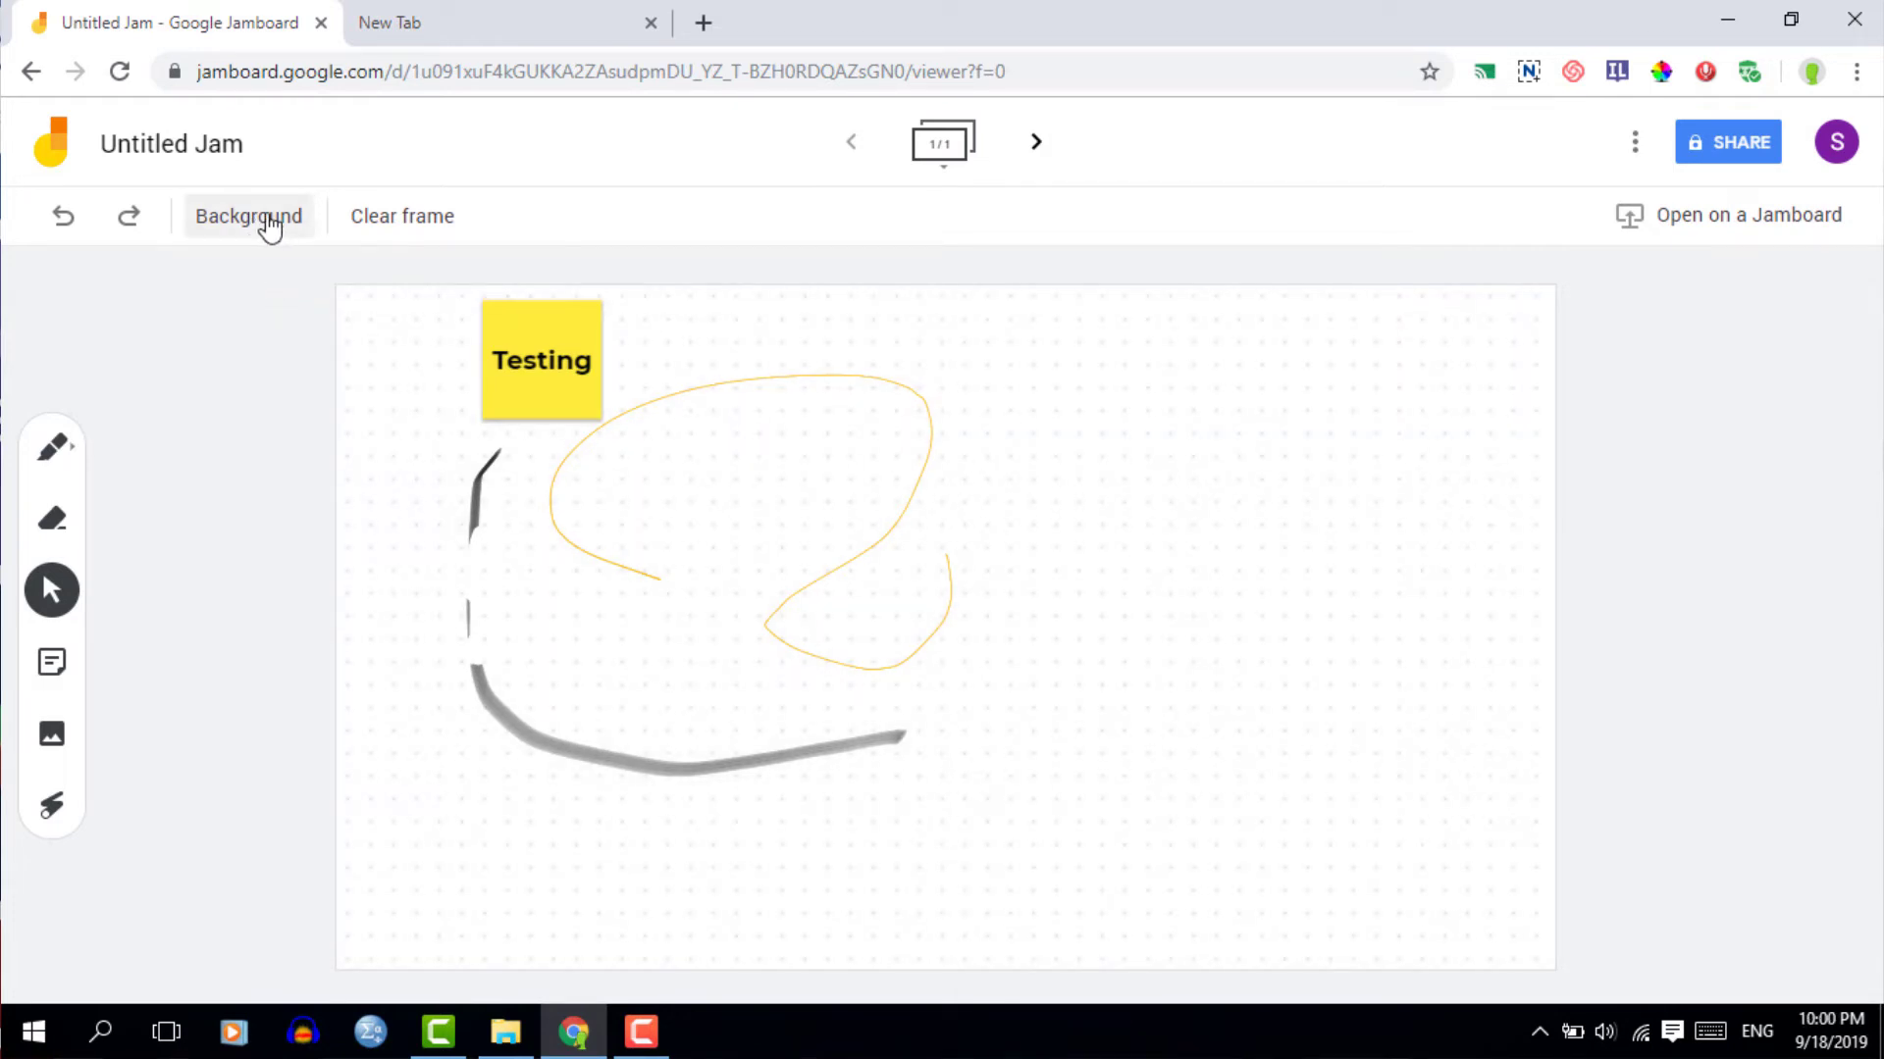
click(270, 228)
click(317, 277)
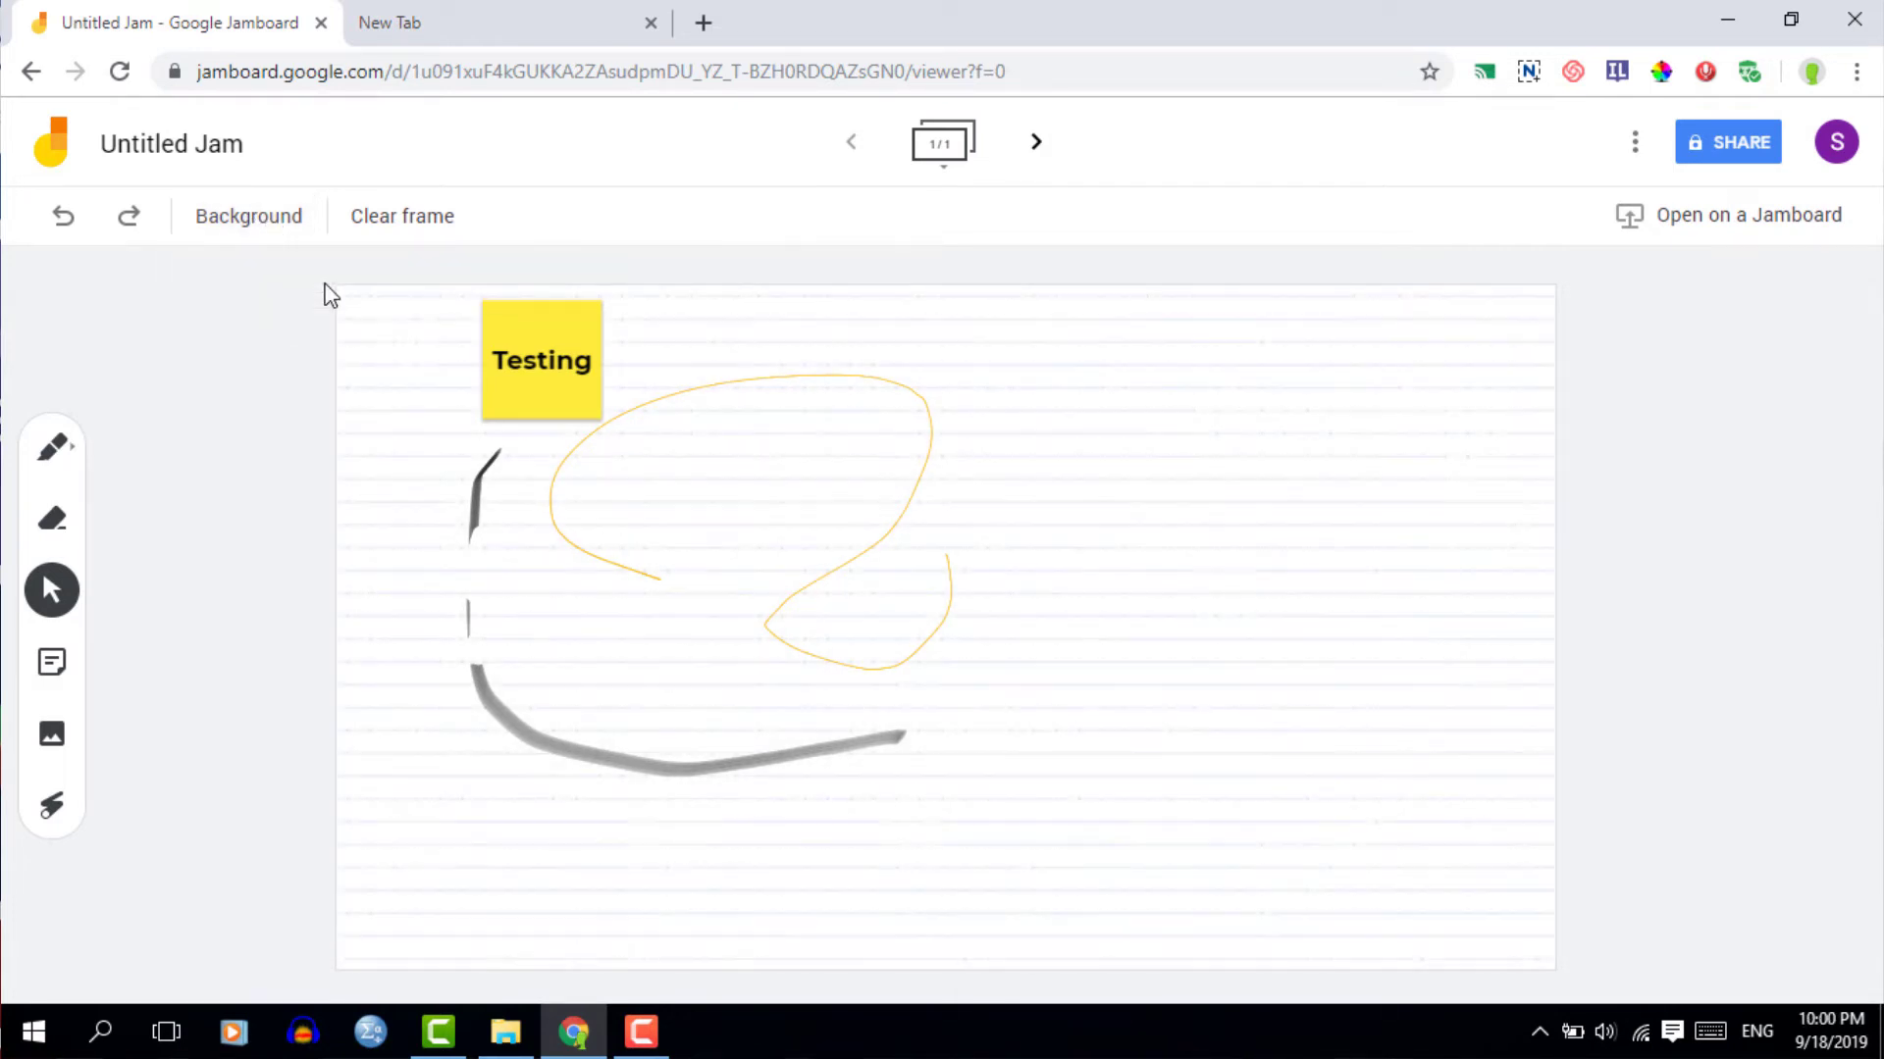
click(280, 223)
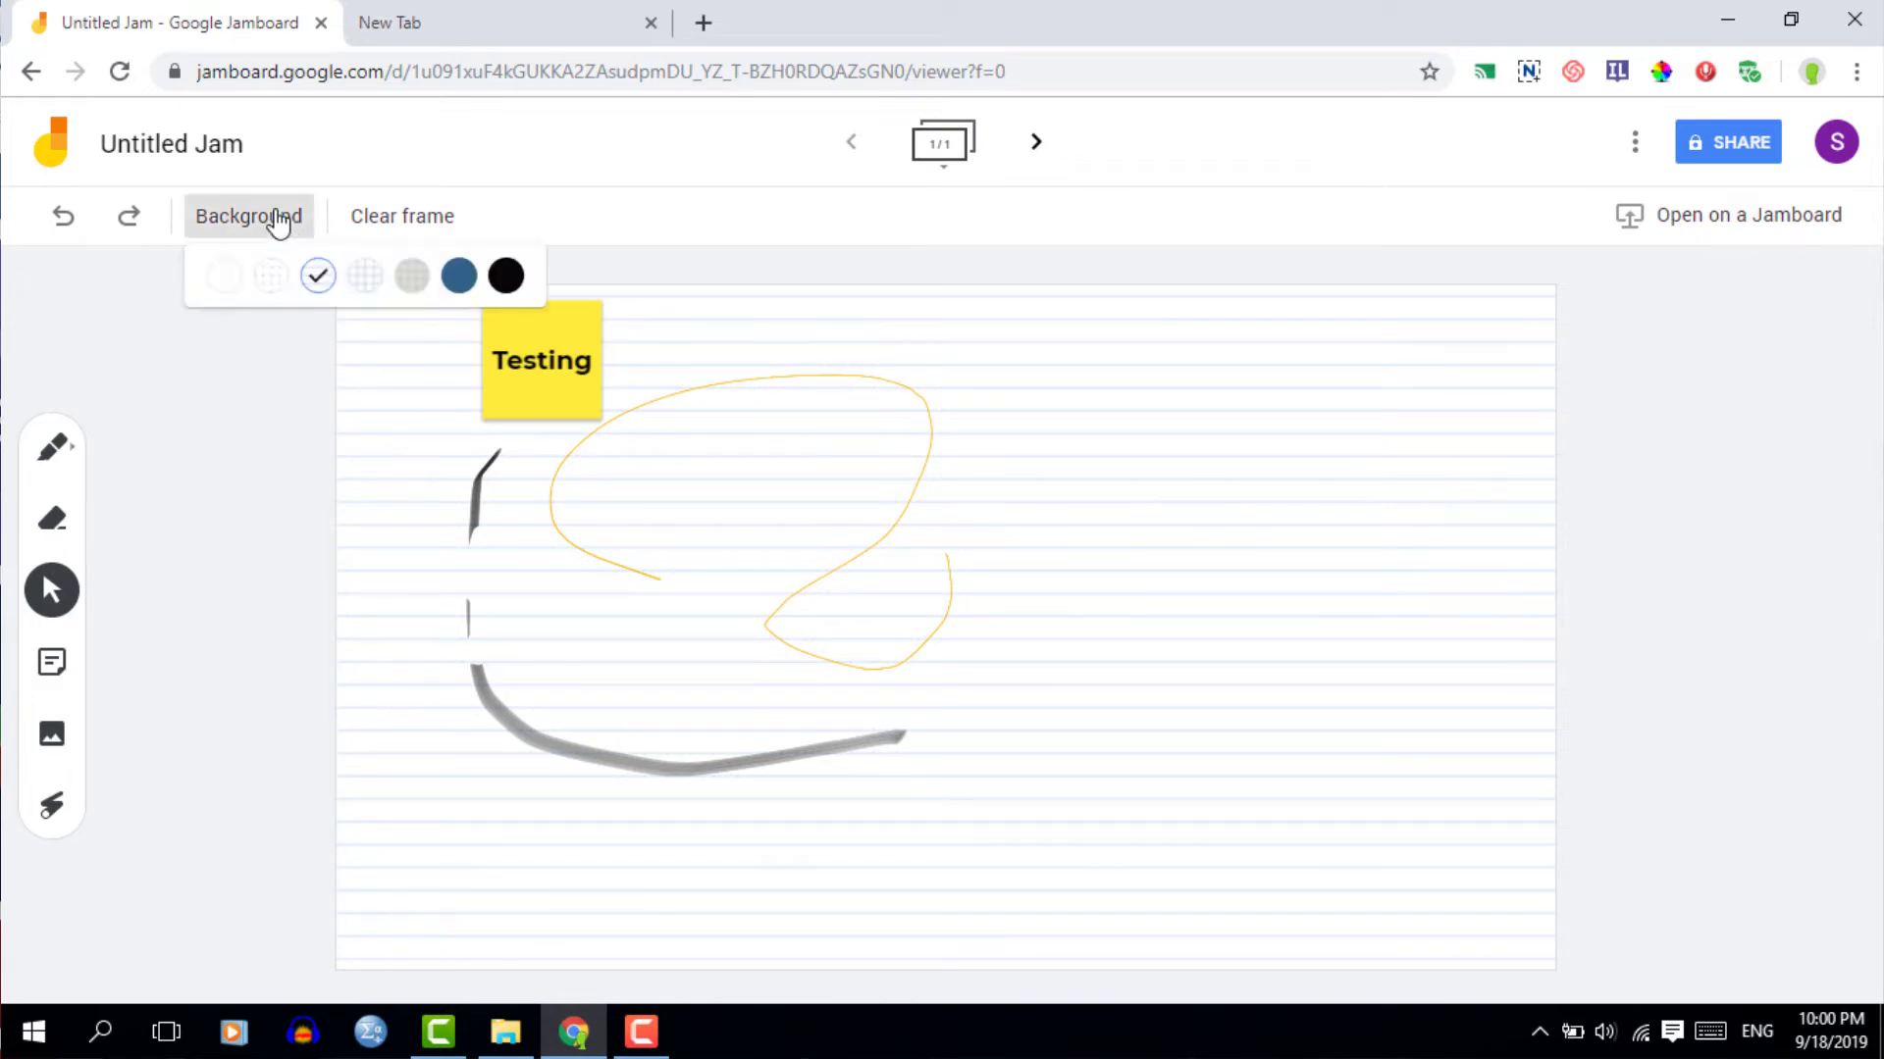
click(413, 284)
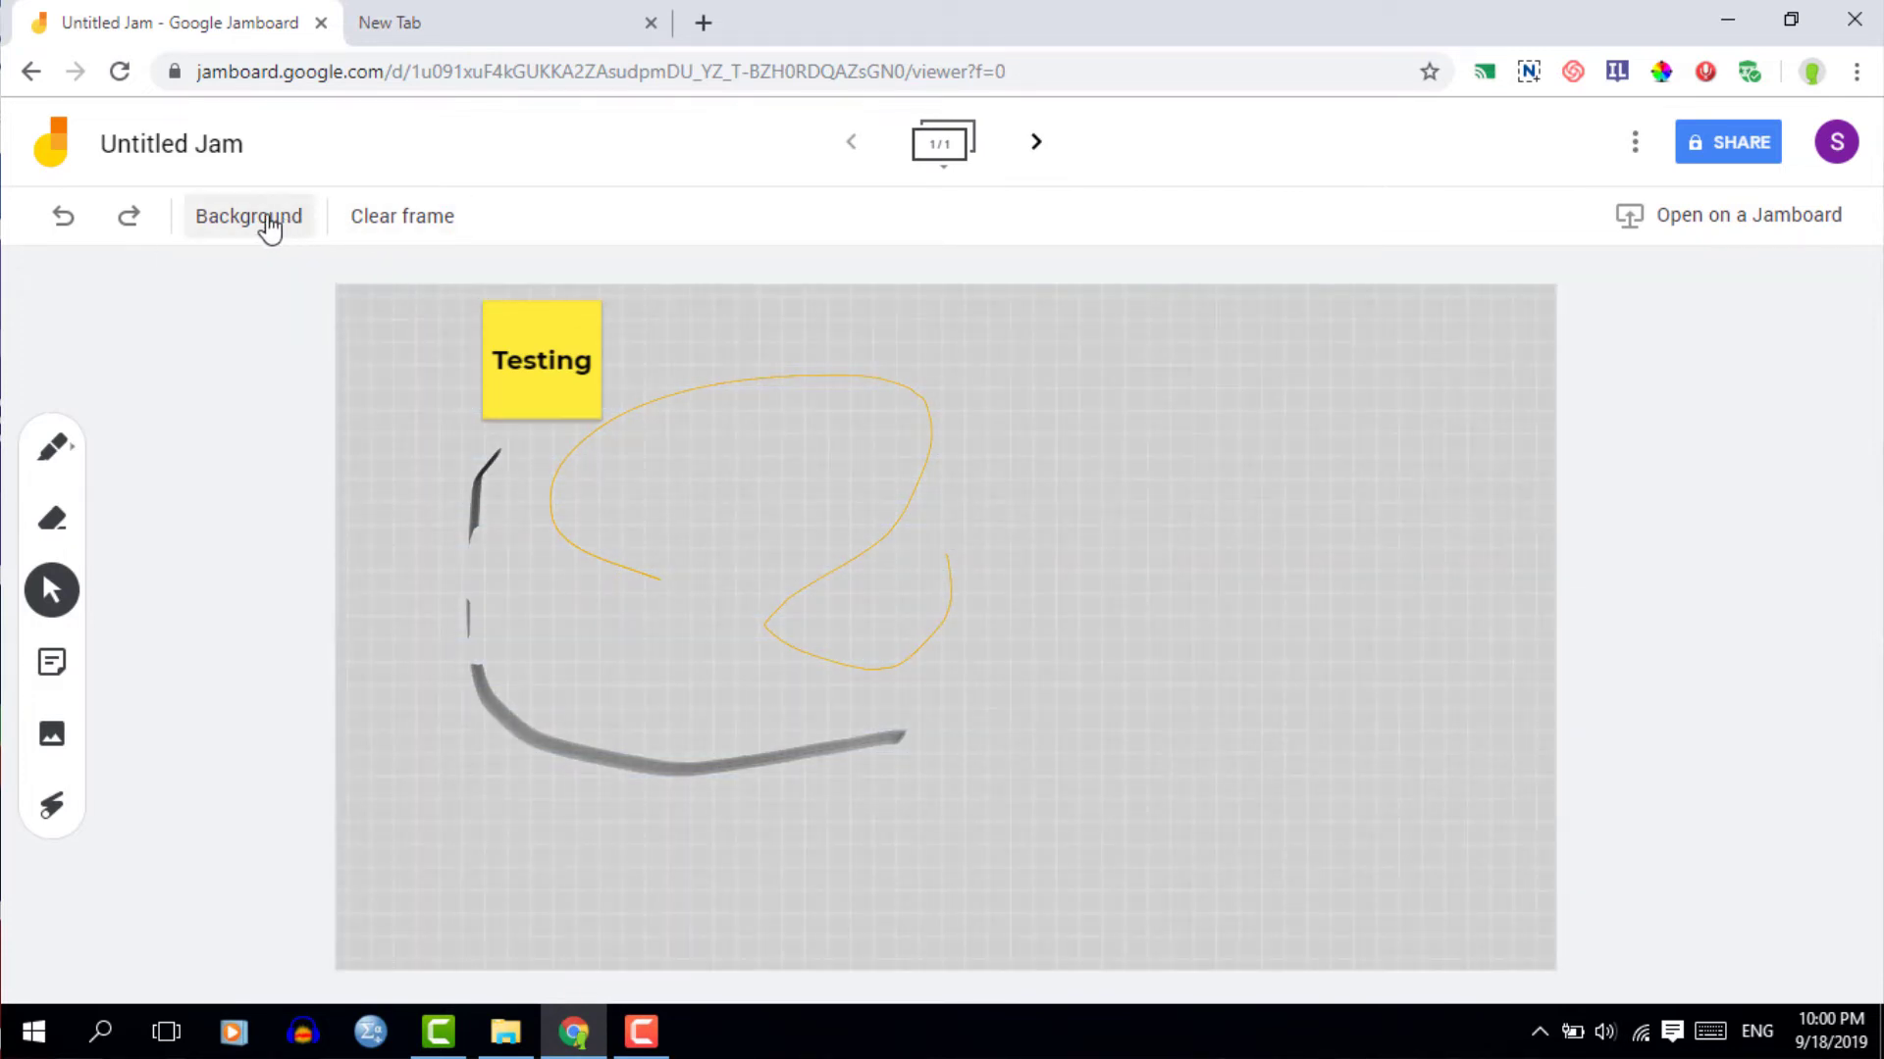
click(270, 228)
click(457, 282)
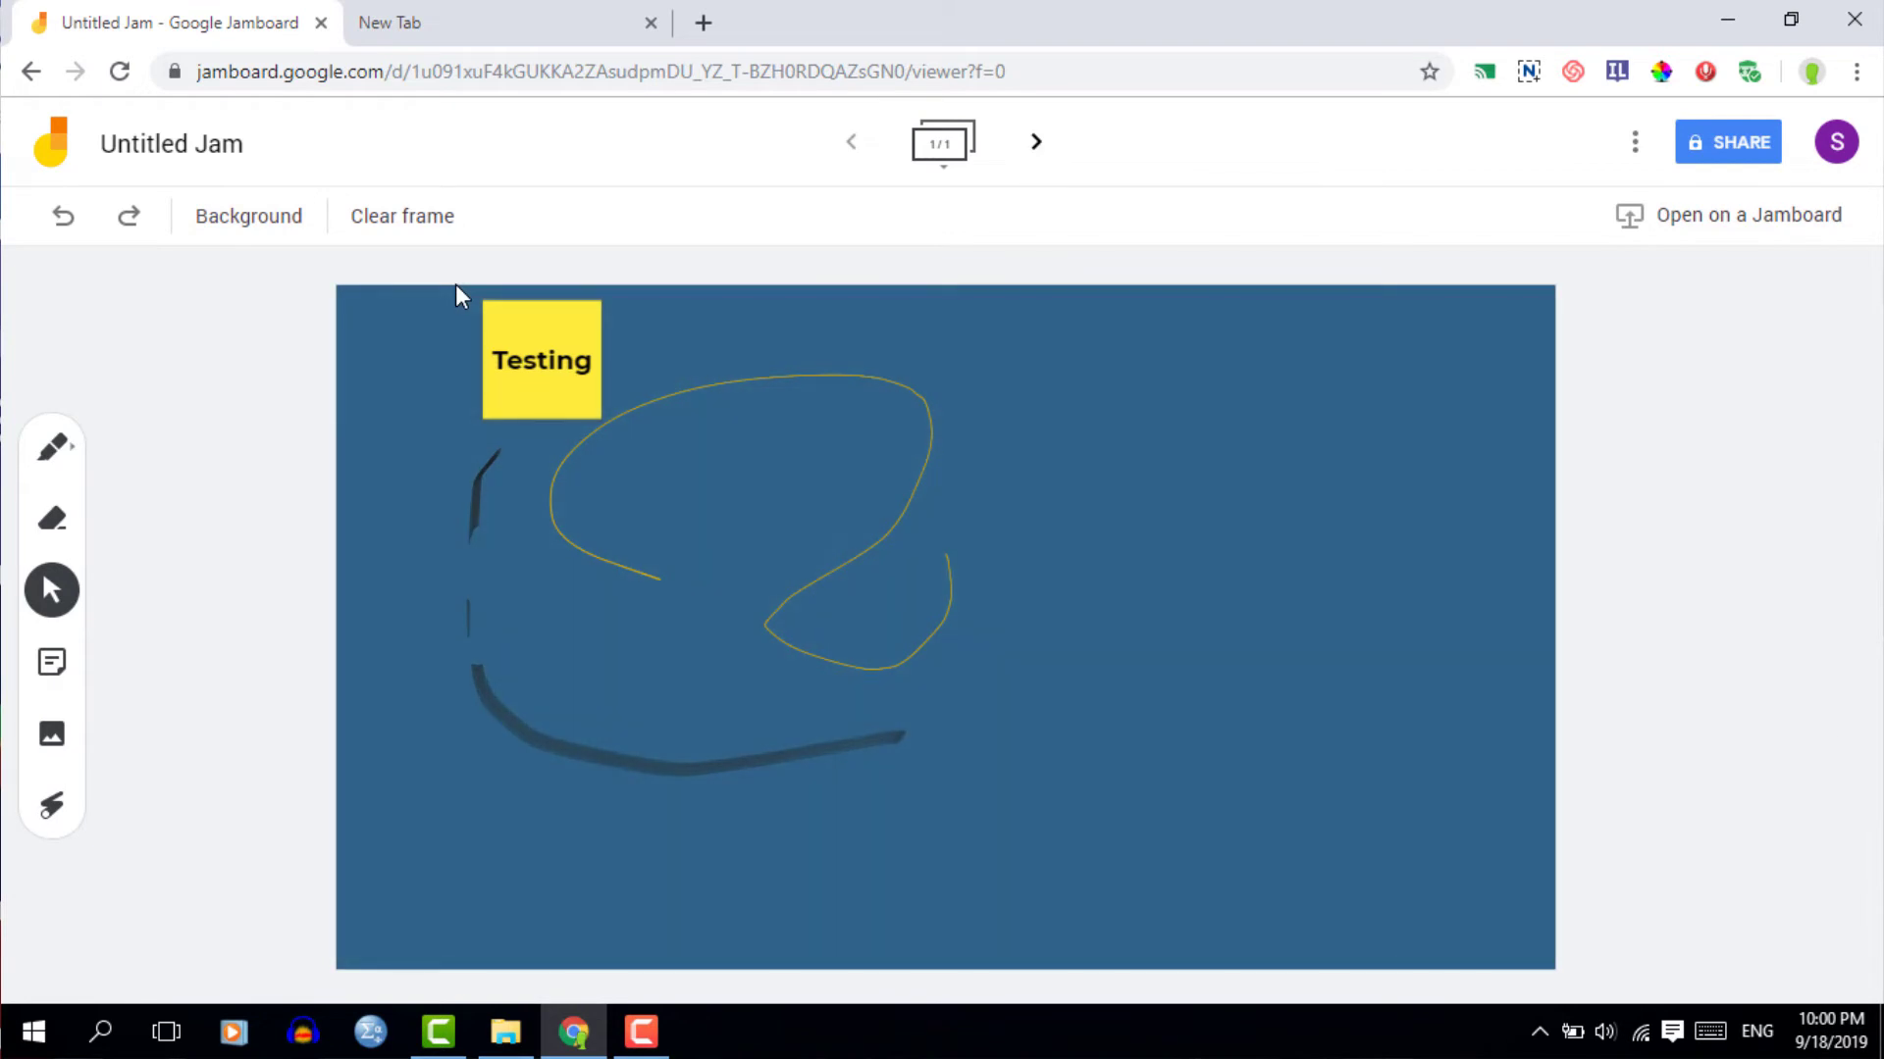